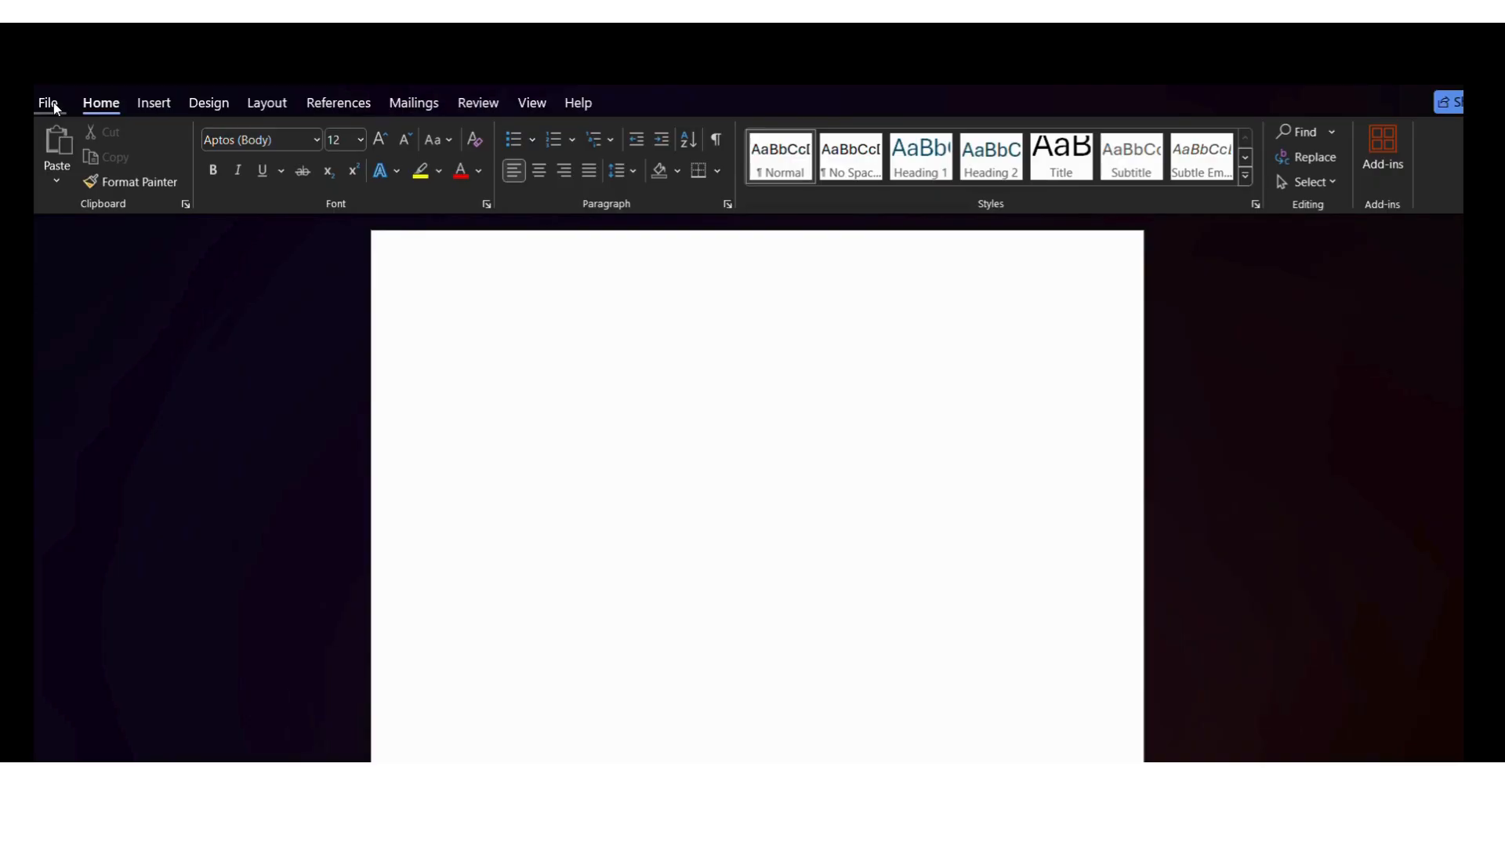
{"action": "left_click", "coordinate": [53, 104]}
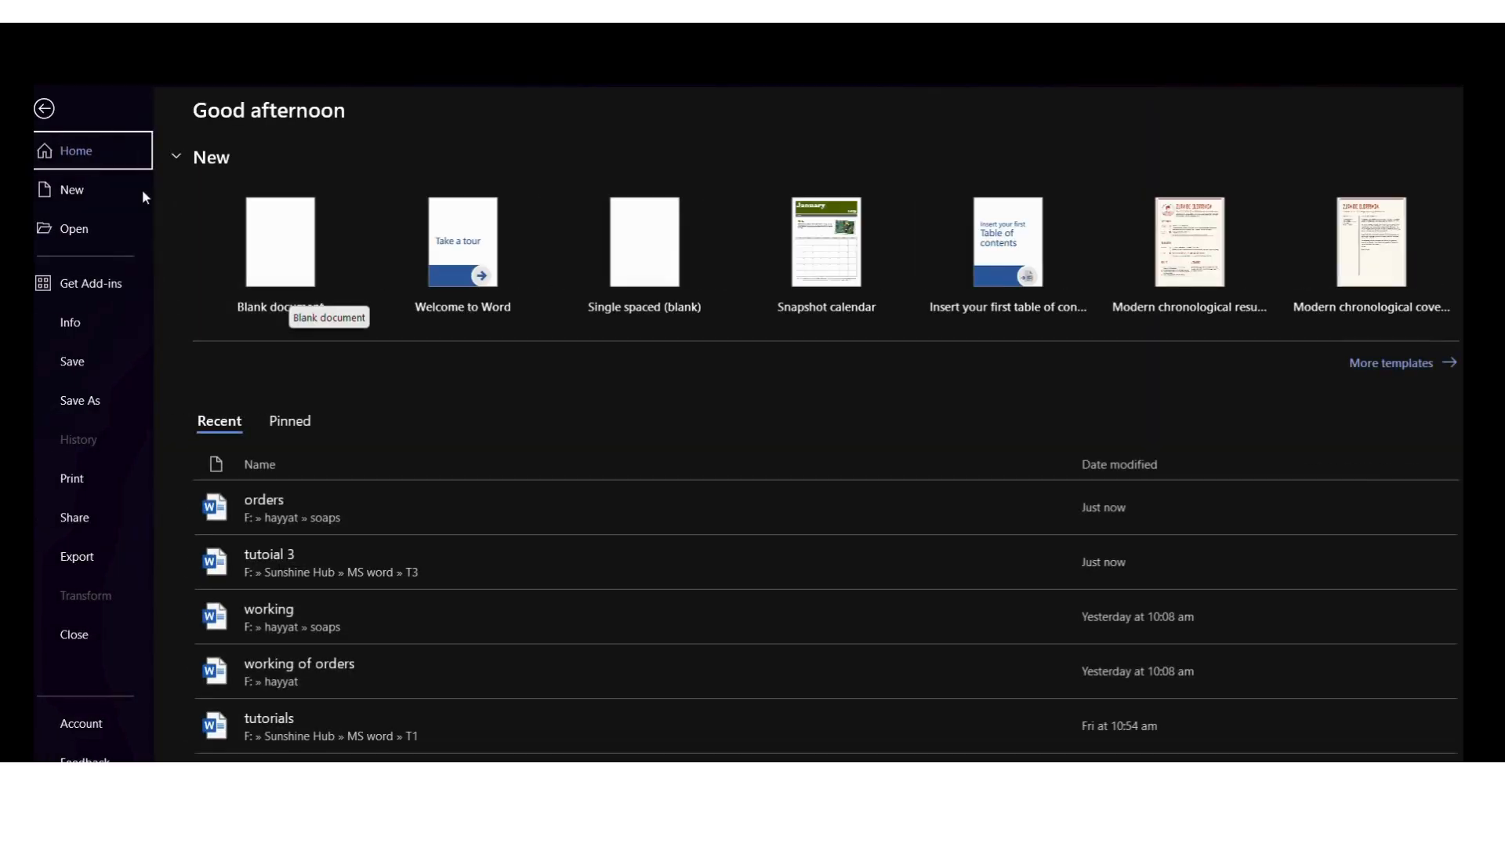
{"action": "left_click", "coordinate": [47, 107]}
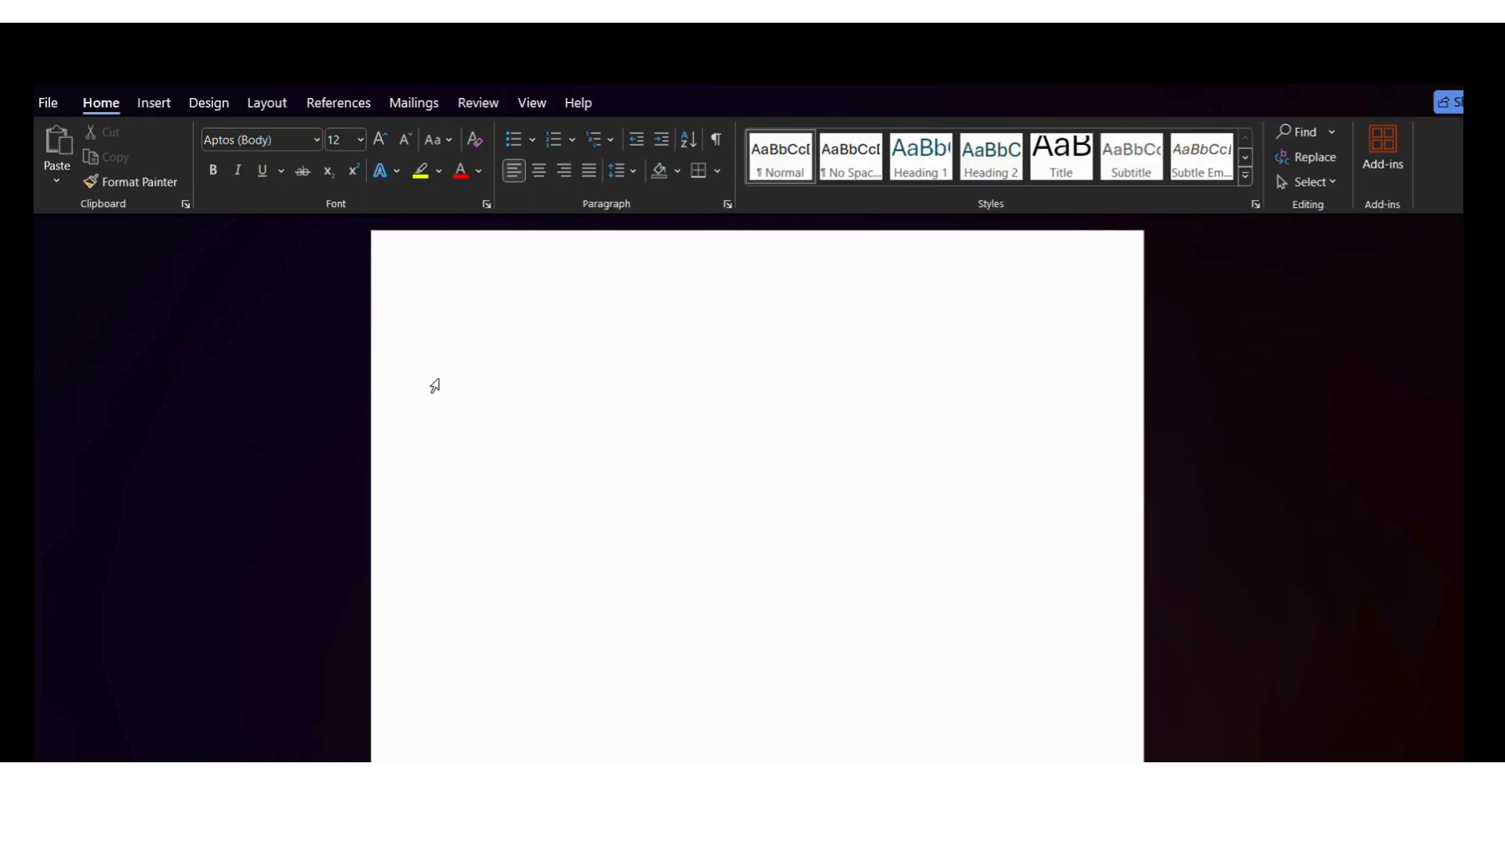
Write the title line "How to write a paragraph?" in the blank document and start a new line below it
{"action": "type", "text": "How to write a paragraph"}
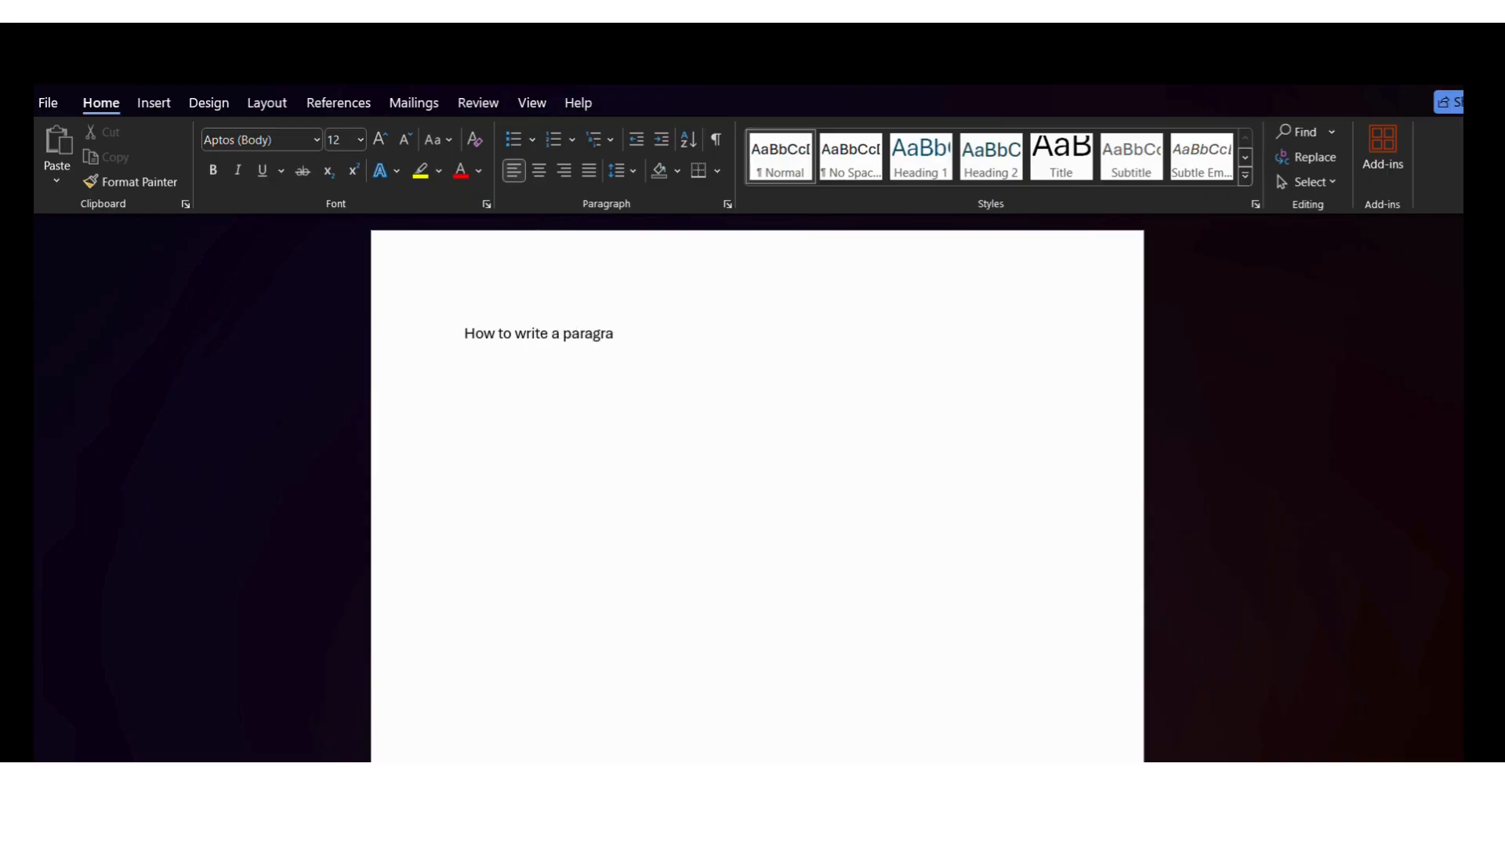
{"action": "type", "text": "?"}
{"action": "key", "text": "Return"}
{"action": "key", "text": "Tab"}
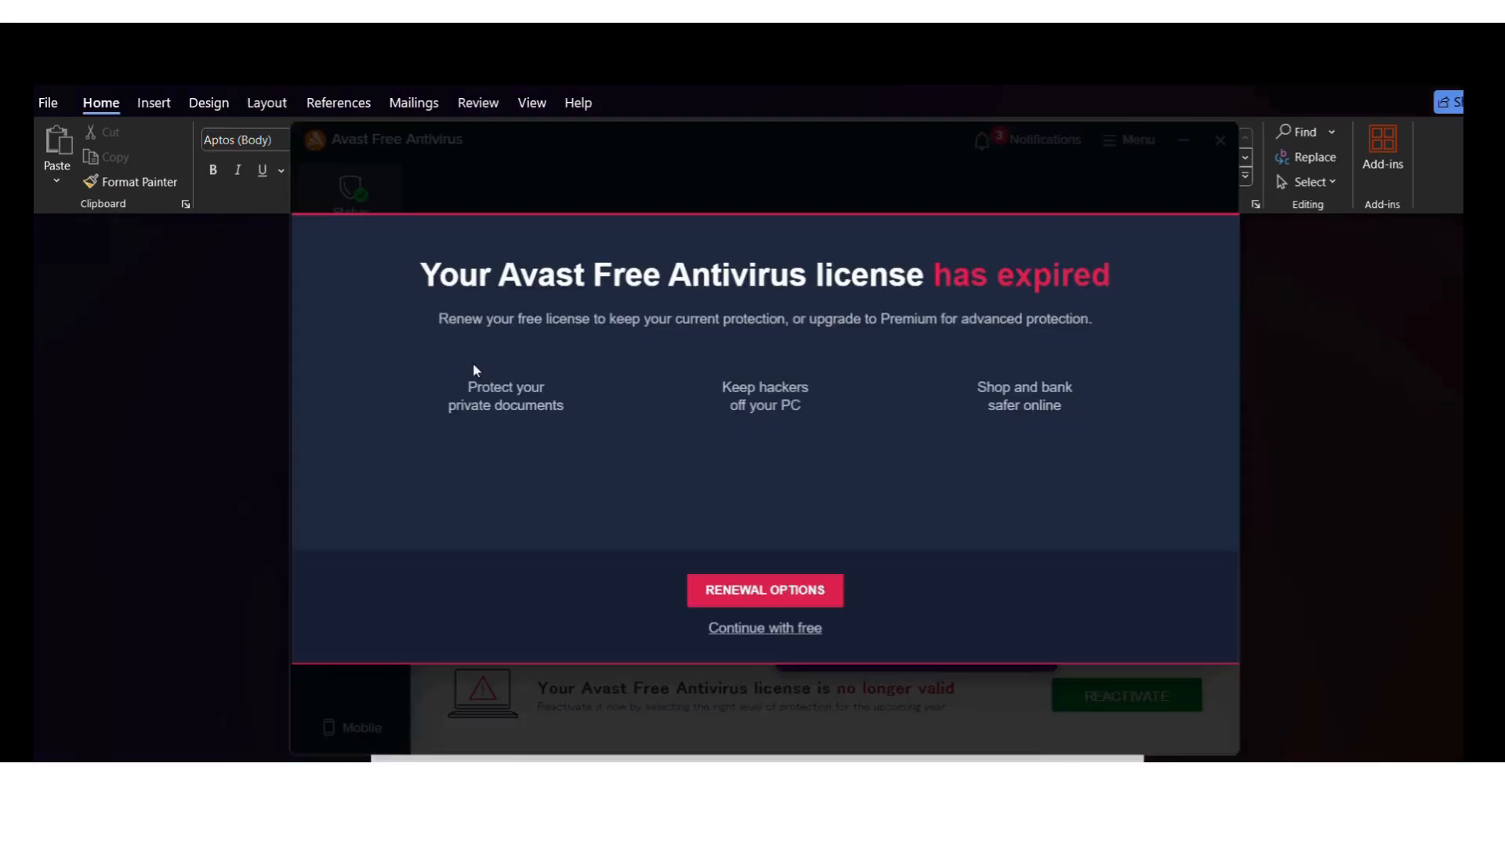
Dismiss the Avast licence pop-up and its window, and return to the empty line below the title
{"action": "left_click", "coordinate": [1231, 244]}
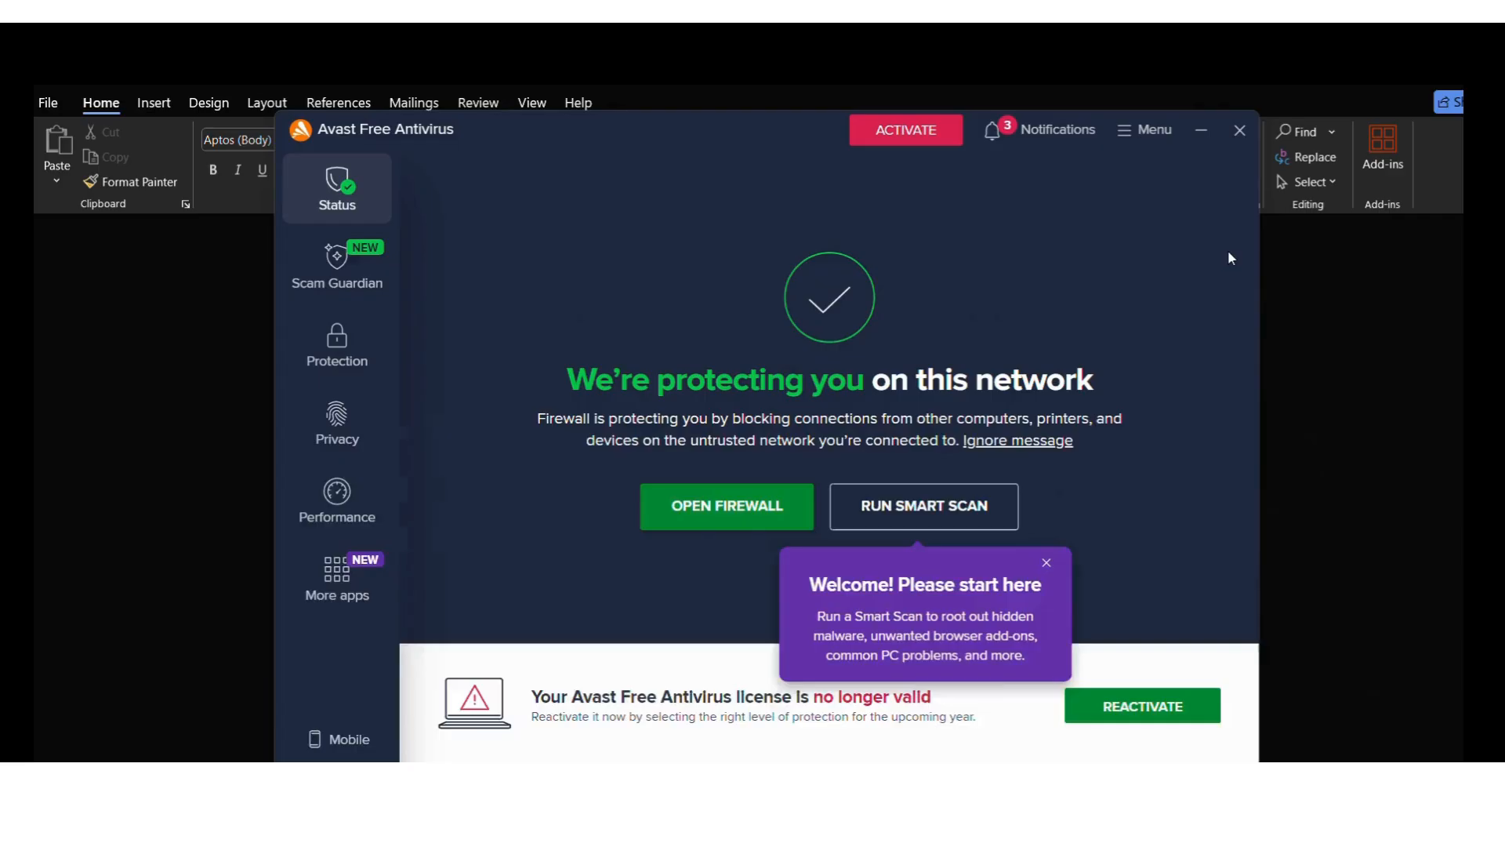
{"action": "left_click", "coordinate": [1239, 131]}
{"action": "left_click", "coordinate": [479, 375]}
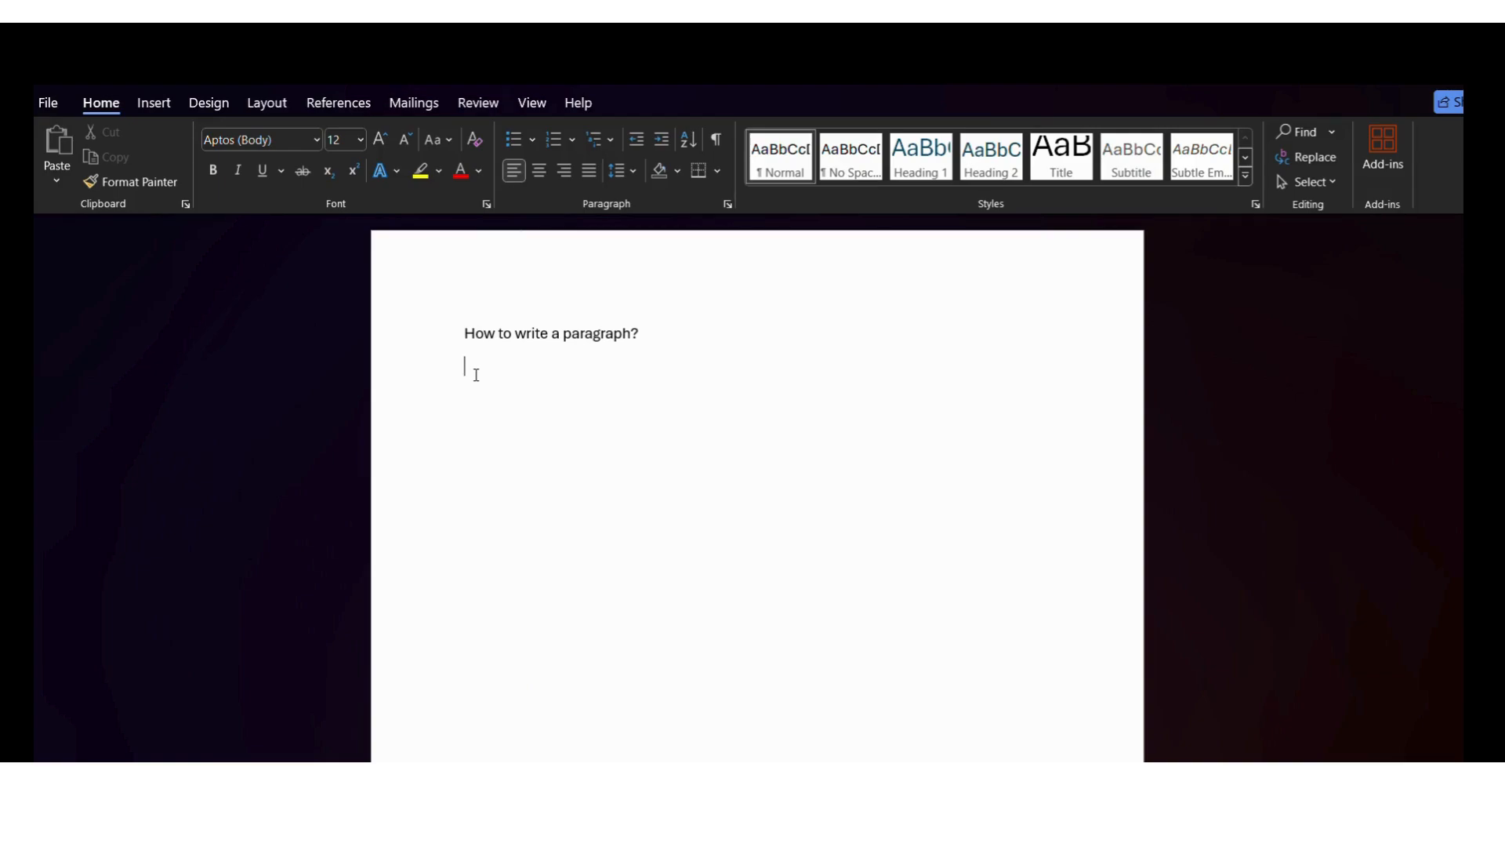
Write the sentence "Engineering is a great profession." on the line below the title
{"action": "type", "text": "Engineering is a great"}
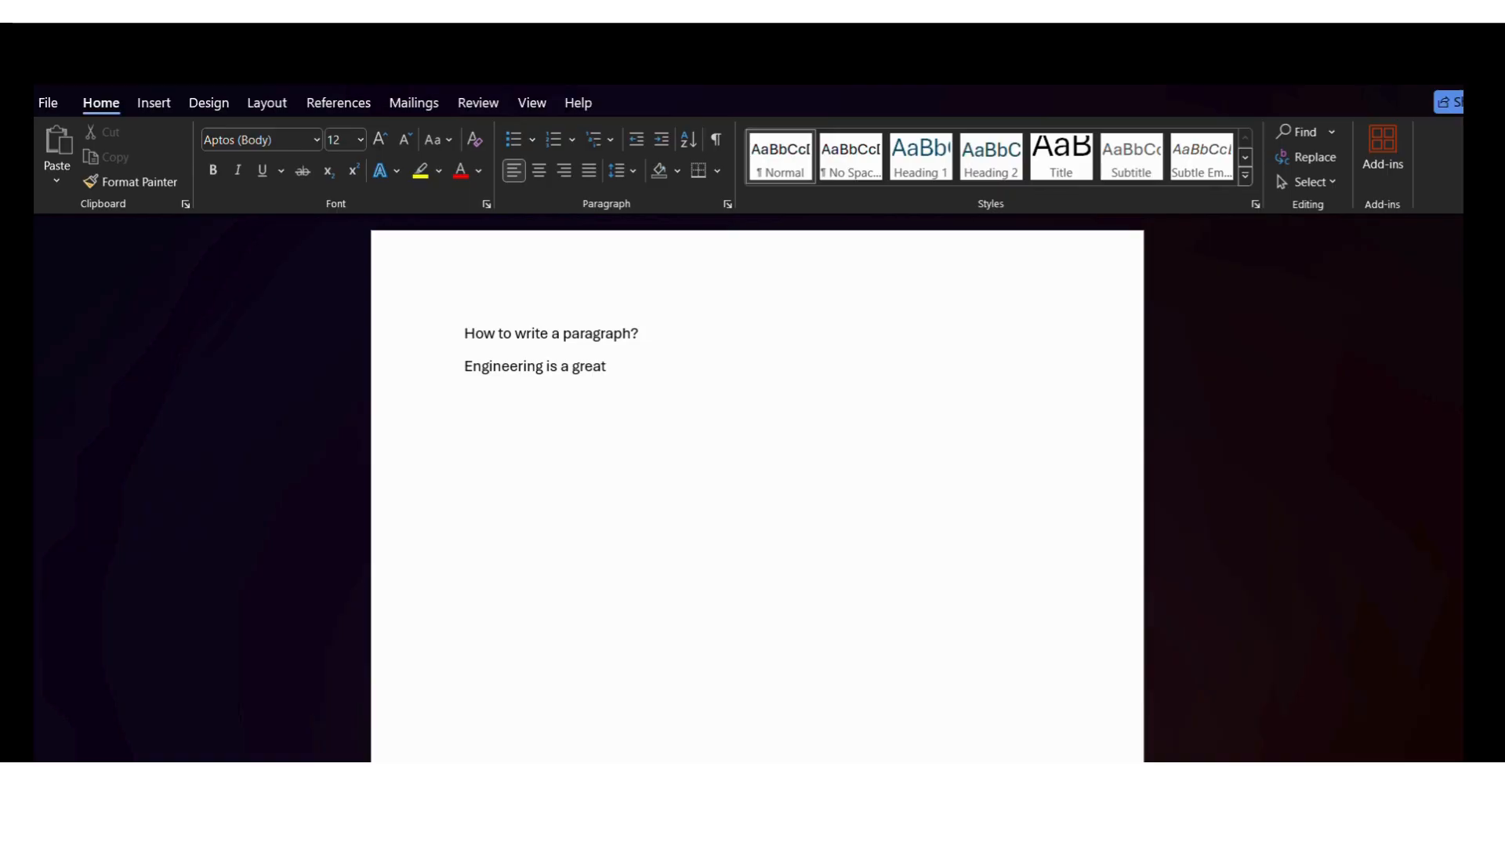
{"action": "type", "text": " profes"}
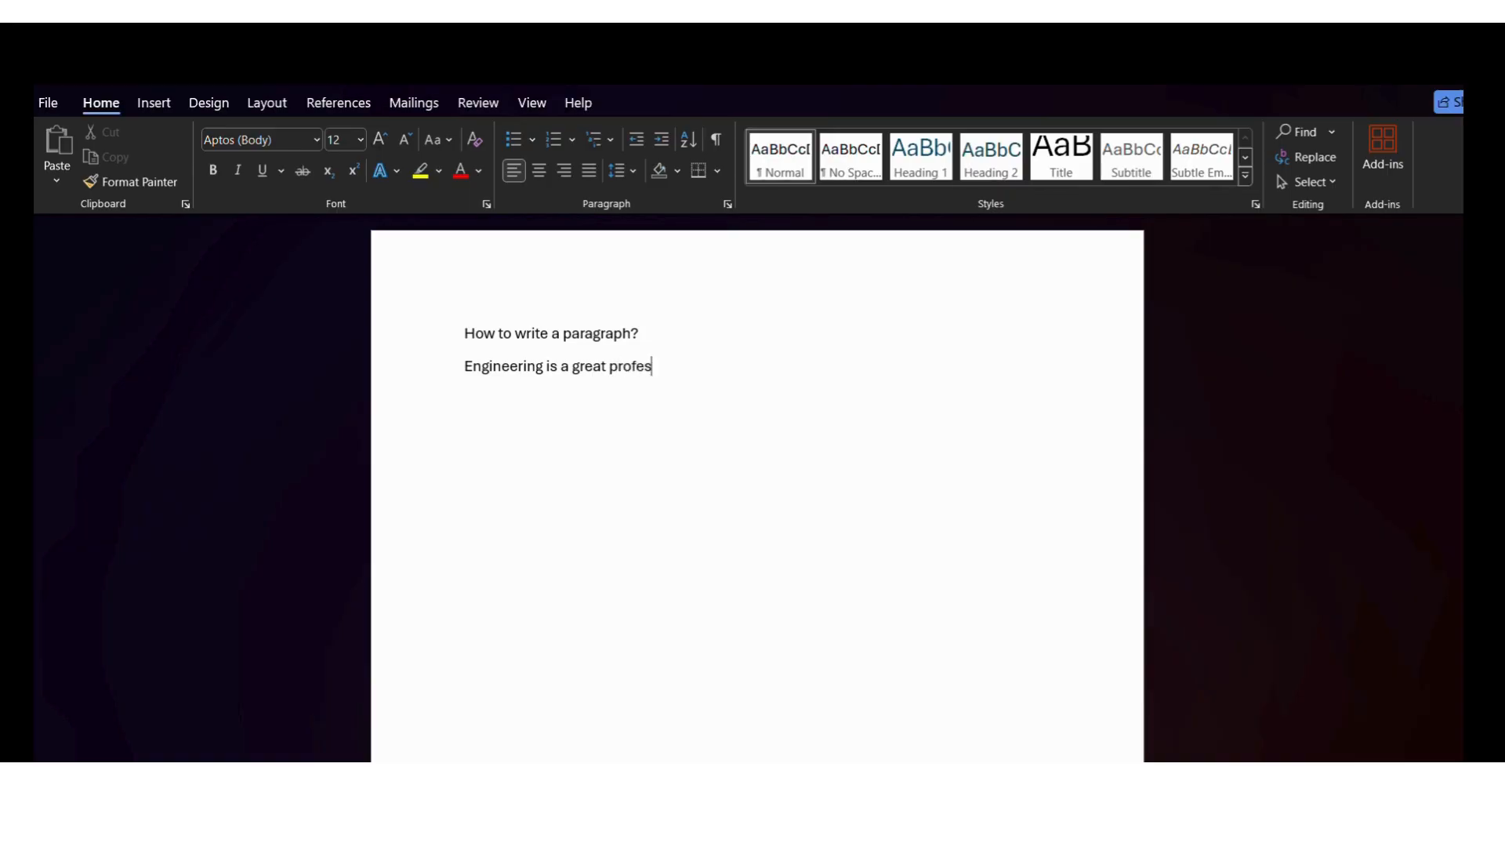
{"action": "type", "text": "sion"}
{"action": "key", "text": "BackSpace"}
{"action": "type", "text": ".In this profess"}
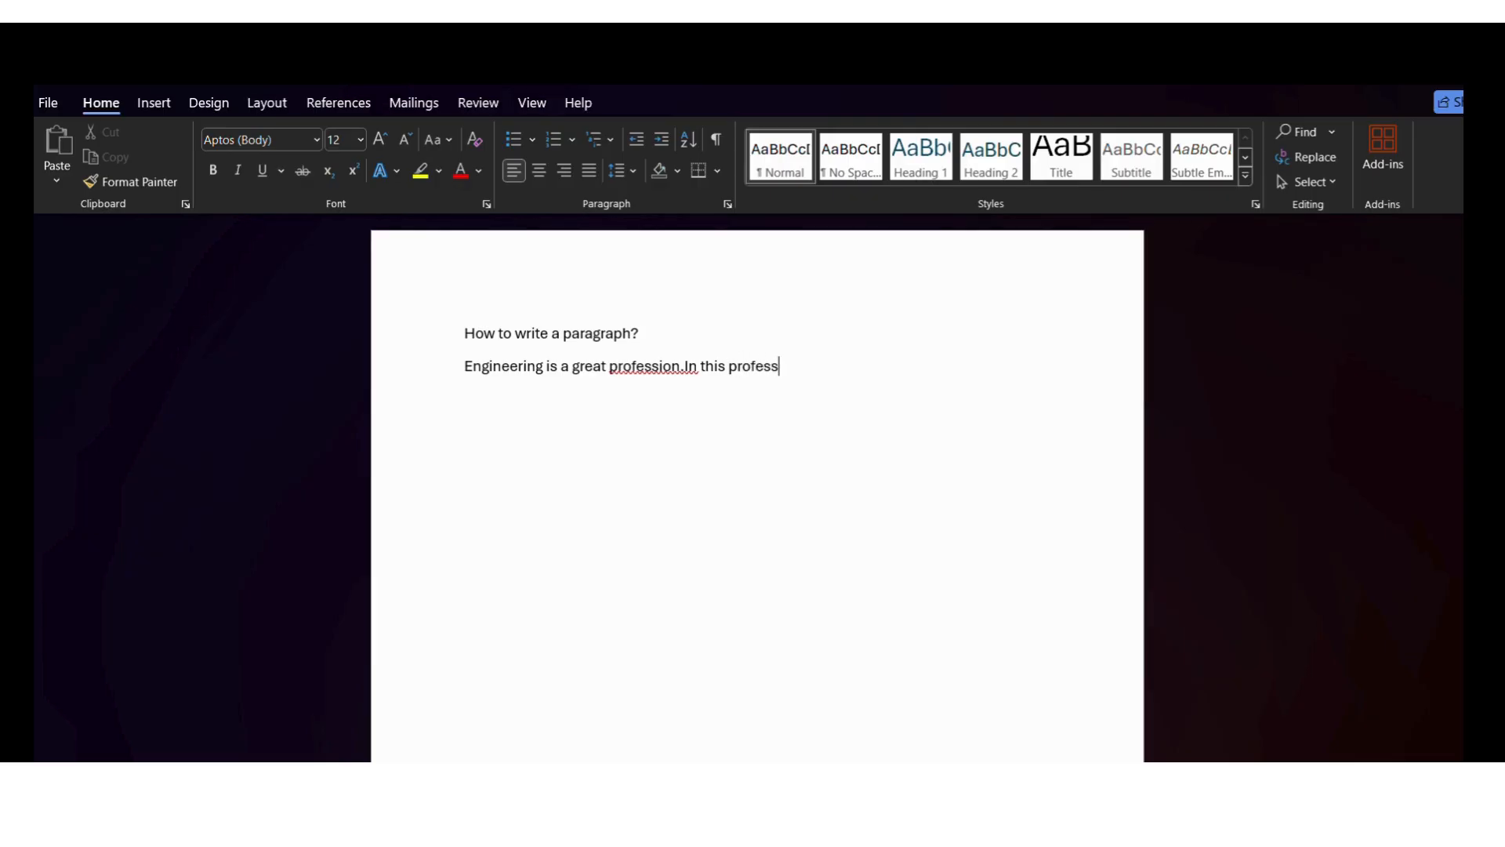
{"action": "type", "text": "ion there are great "}
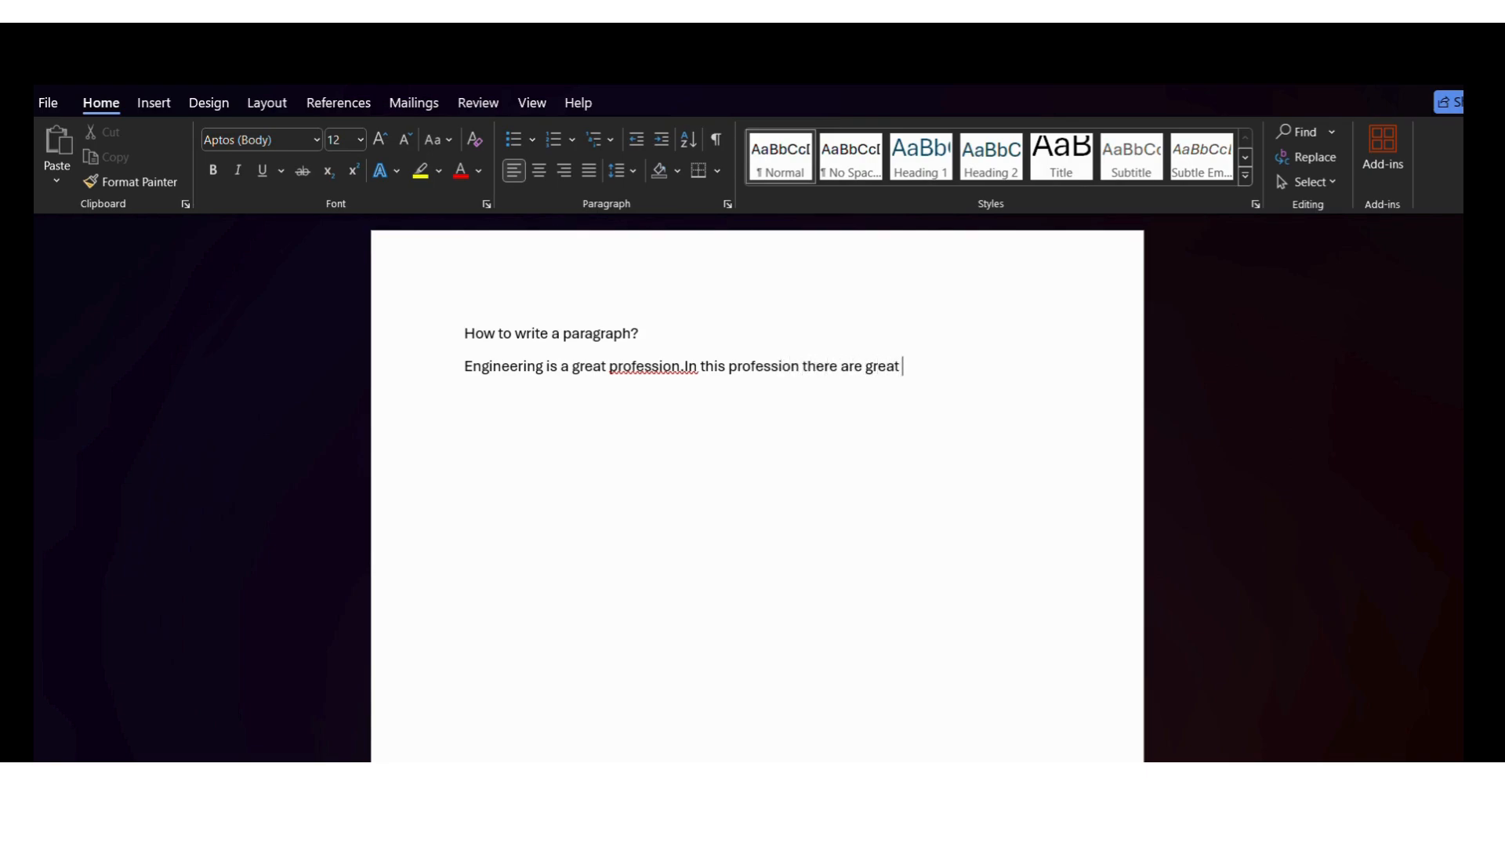
{"action": "type", "text": "things to ec"}
Join the paragraph to the title line and split it back onto its own line
{"action": "left_click", "coordinate": [466, 366]}
{"action": "key", "text": "BackSpace"}
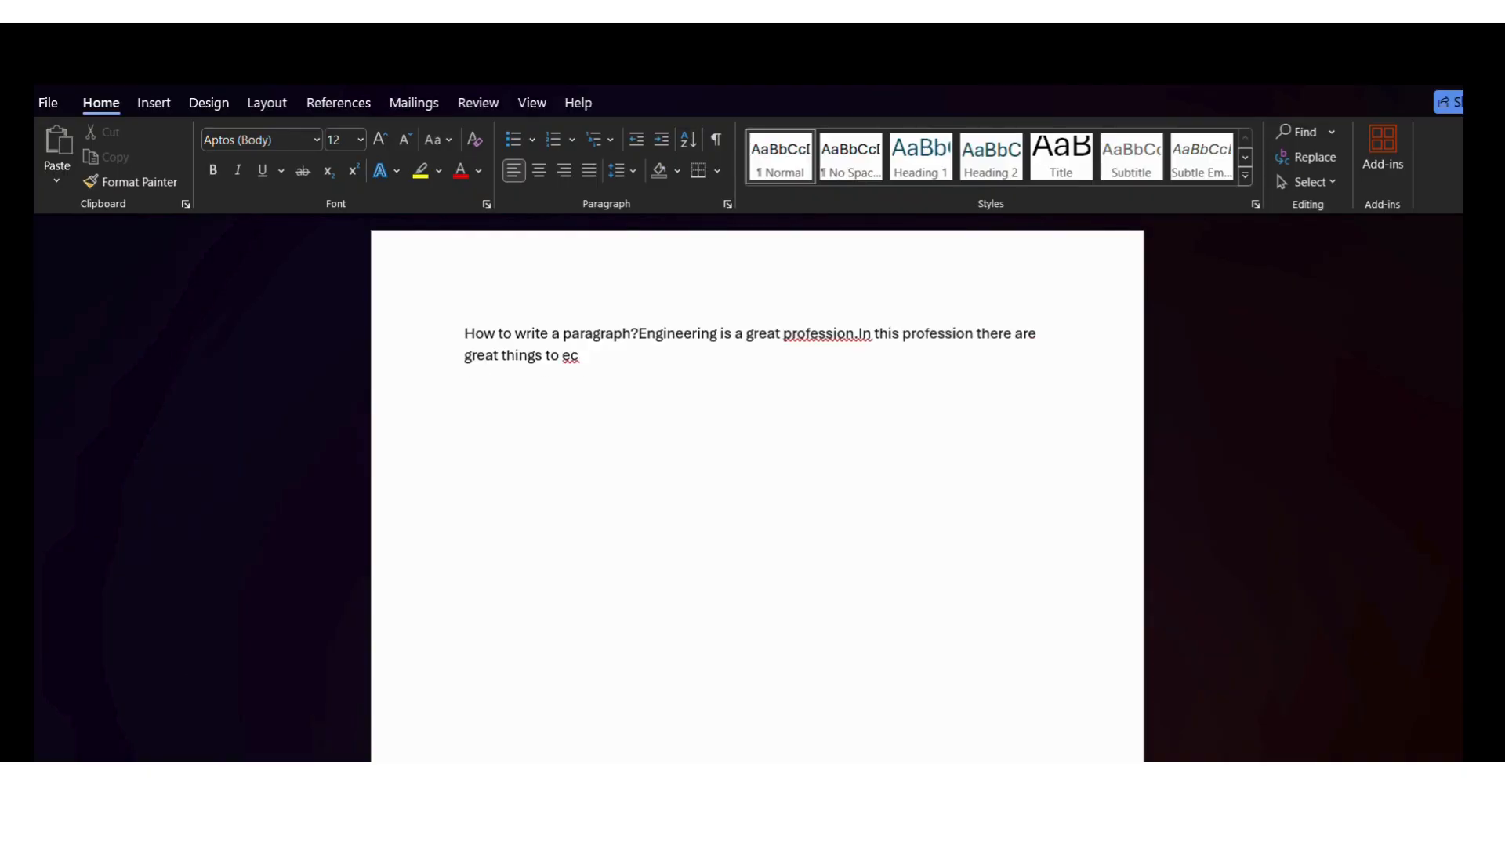
{"action": "key", "text": "Return"}
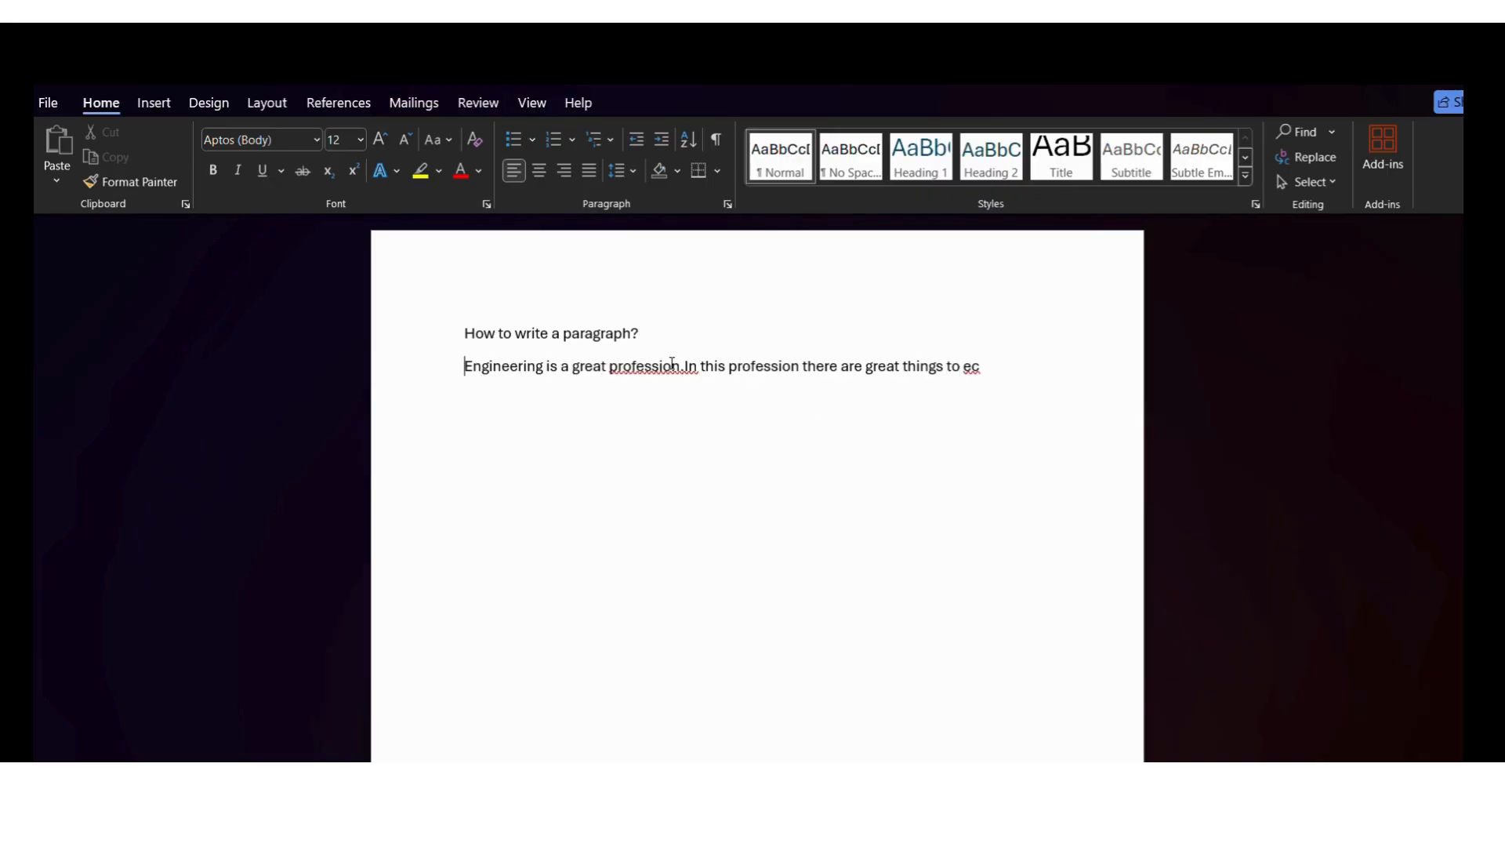
Replace the unfinished word at the end of the paragraph with "explore"
{"action": "left_click", "coordinate": [987, 367]}
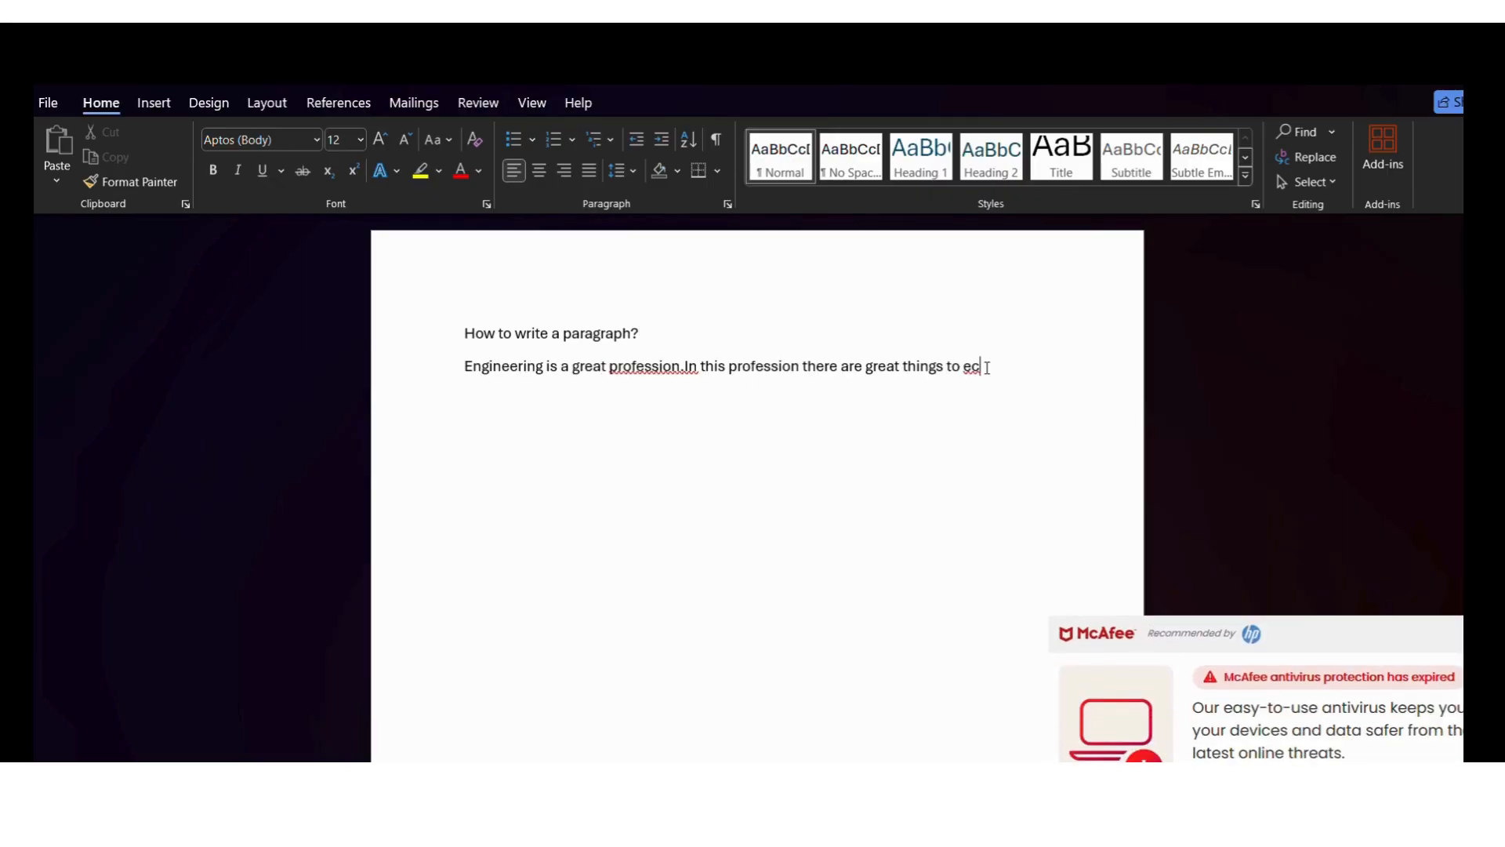
{"action": "key", "text": "BackSpace"}
{"action": "type", "text": "xplore"}
Correct the flagged "profession.In" to "profession. In" with the suggested spelling
{"action": "left_click", "coordinate": [685, 368]}
{"action": "right_click", "coordinate": [685, 368]}
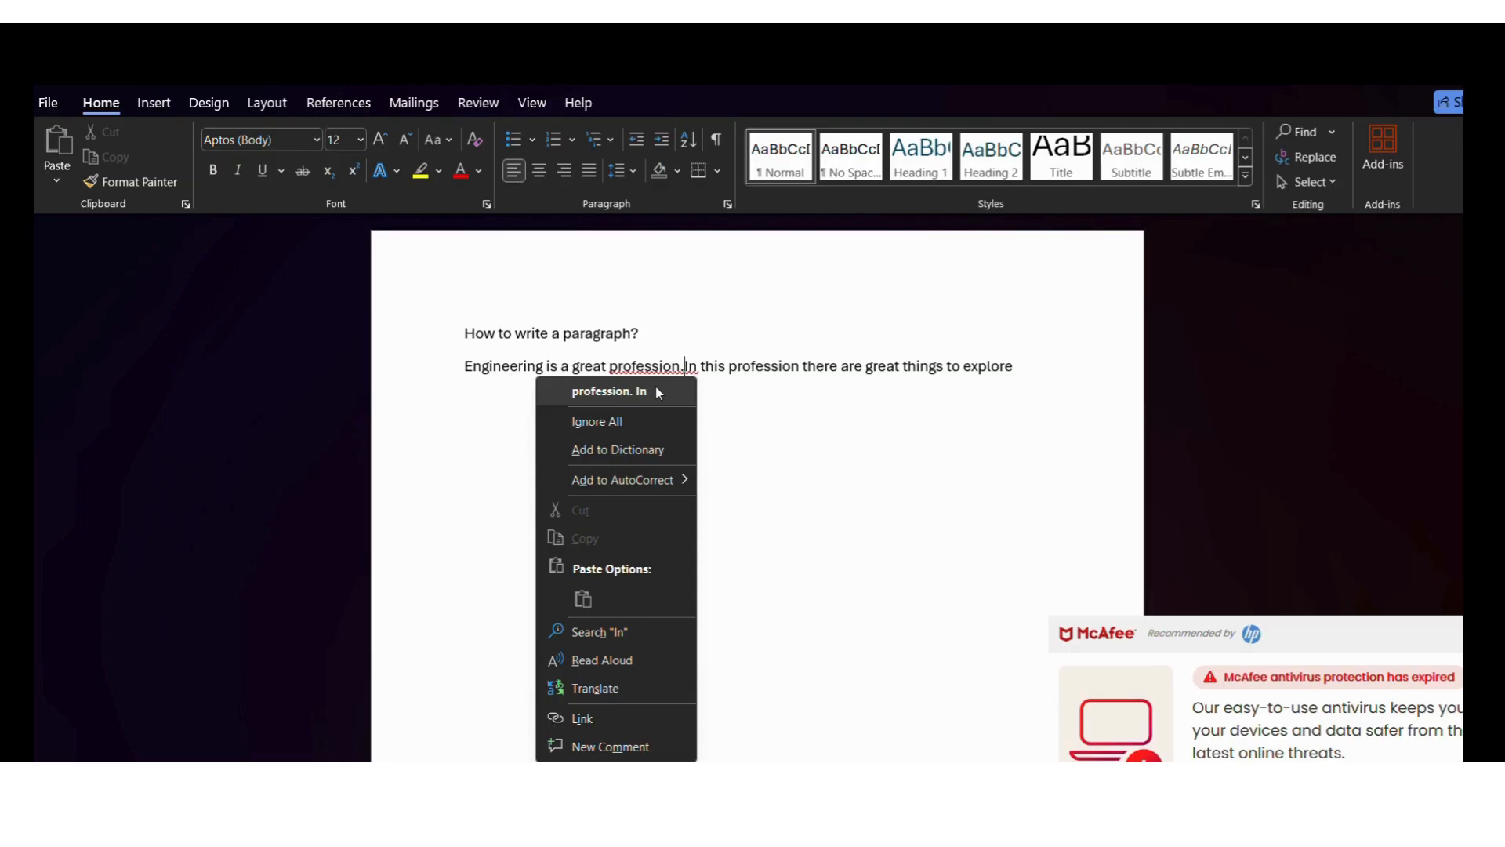
{"action": "left_click", "coordinate": [658, 392]}
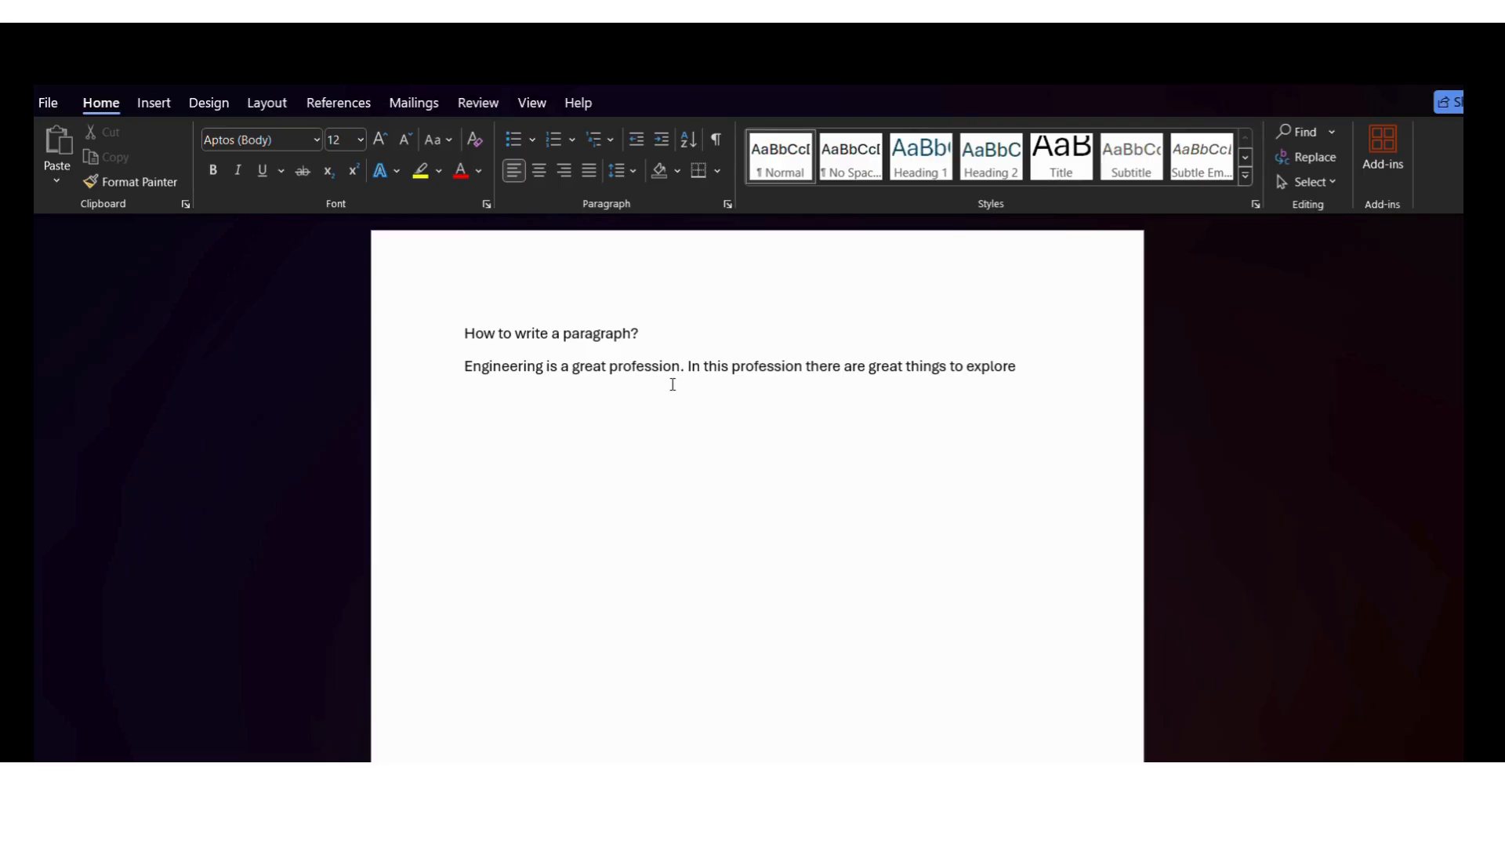
Extend the paragraph after "explore" with "and learn something new every sinlge day"
{"action": "left_click", "coordinate": [1029, 363]}
{"action": "type", "text": "and la"}
{"action": "key", "text": "BackSpace"}
{"action": "type", "text": "earn something"}
{"action": "key", "text": "BackSpace"}
{"action": "key", "text": "BackSpace"}
{"action": "key", "text": "BackSpace"}
{"action": "type", "text": "ing n"}
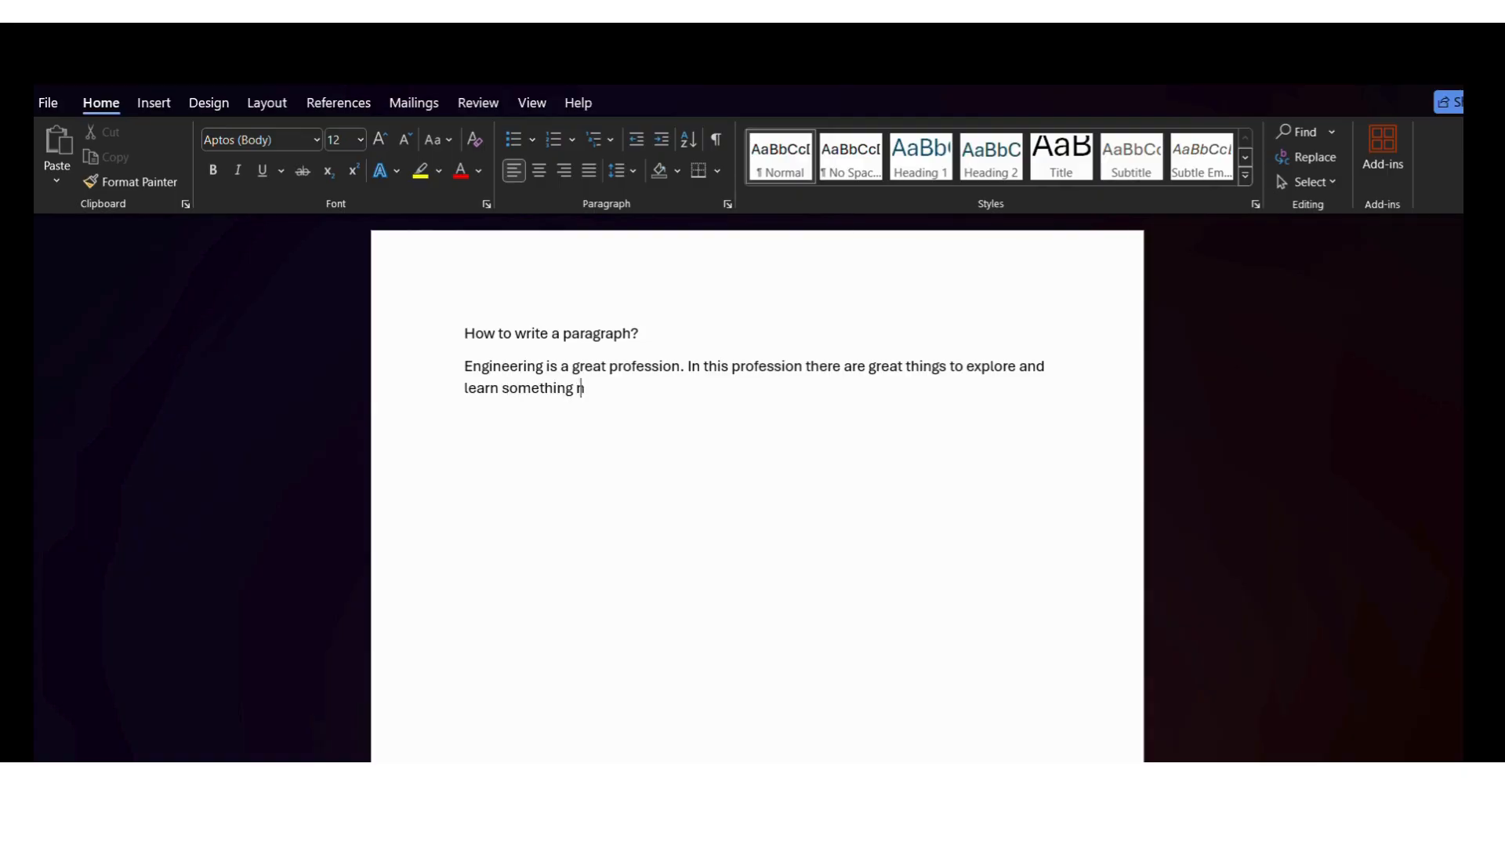
{"action": "type", "text": "ew every sinlge day"}
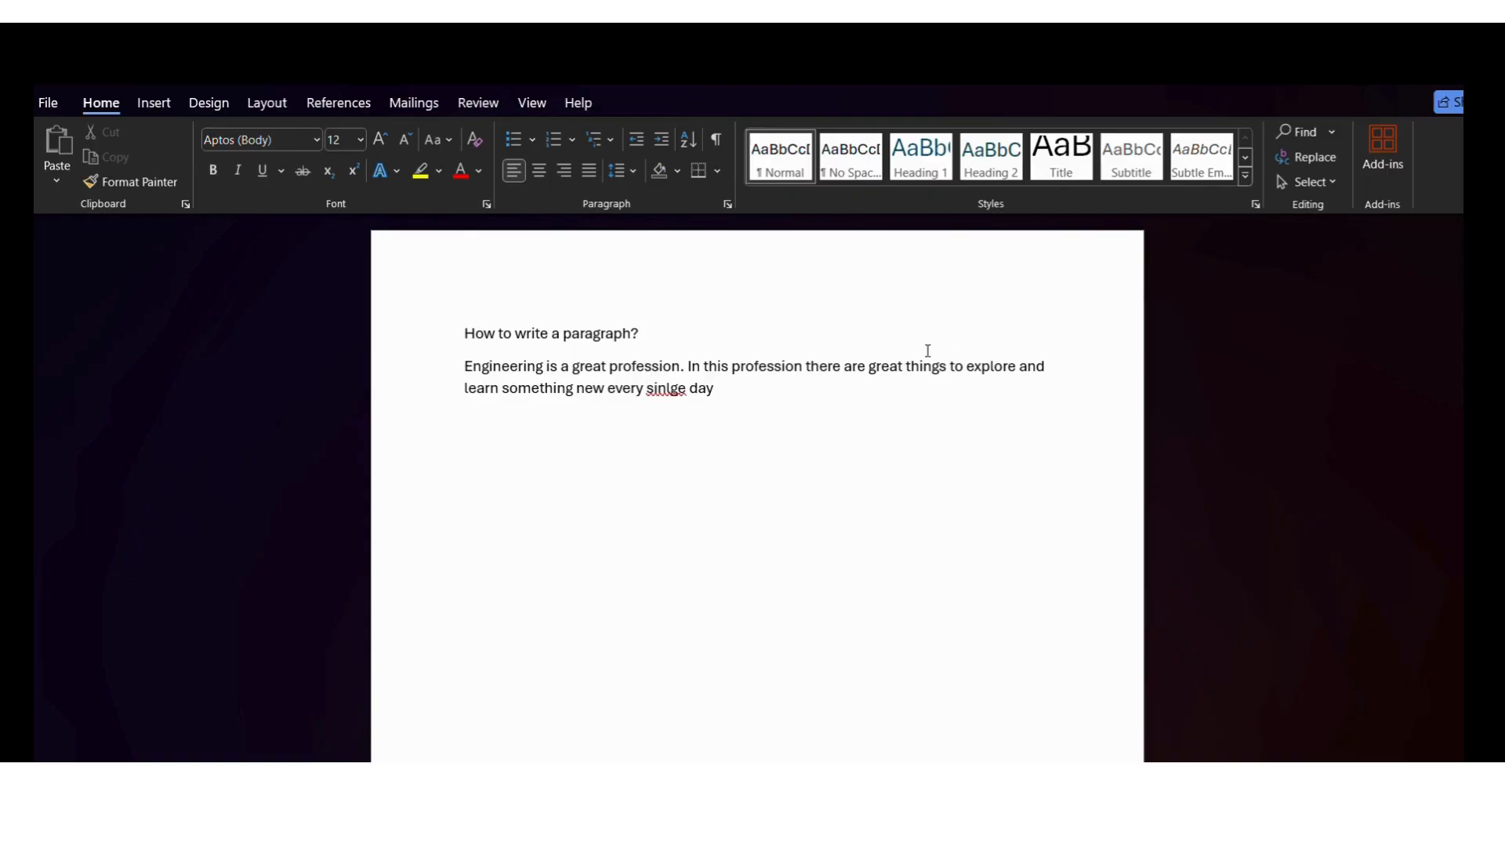
Correct the misspelled "sinlge" to "single" with the suggested spelling, undoing and redoing the correction once
{"action": "right_click", "coordinate": [665, 387]}
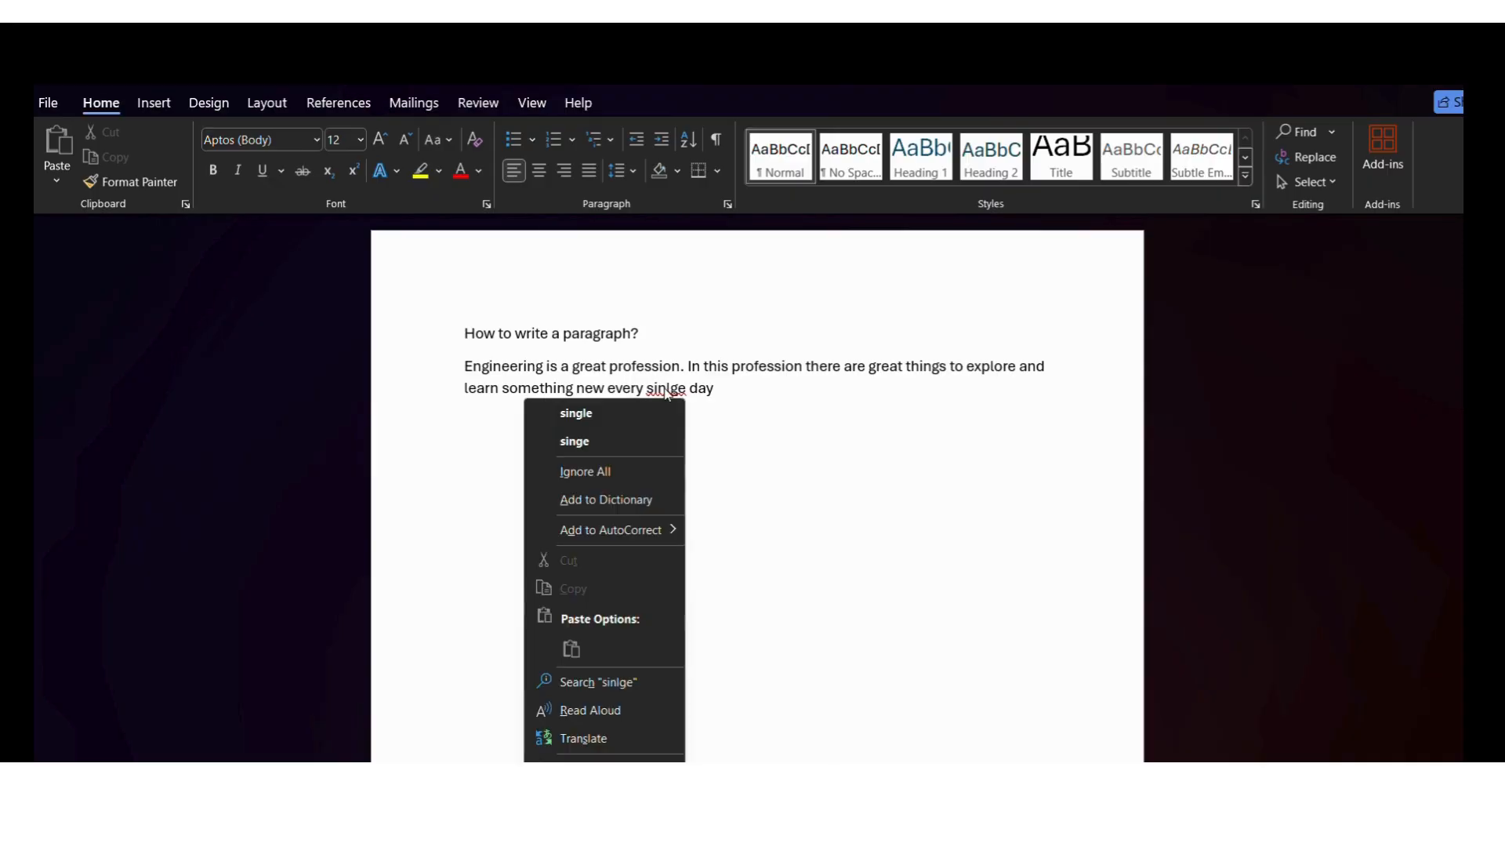
{"action": "left_click", "coordinate": [626, 413]}
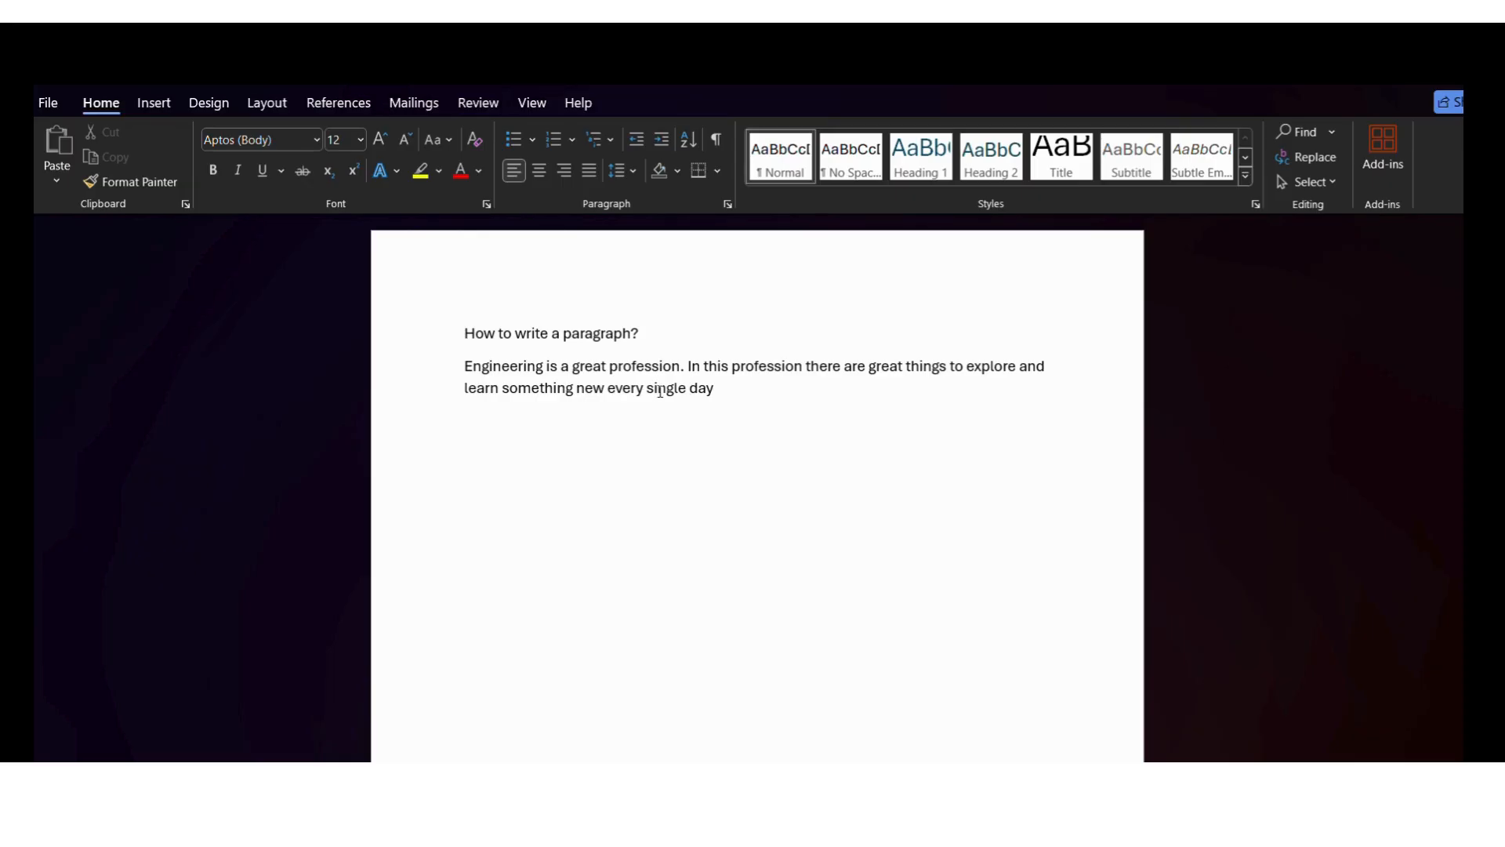
{"action": "key", "text": "ctrl+z"}
{"action": "key", "text": "ctrl+y"}
Add the line "Ctrl +z = undo something" below the paragraph, leaving a blank line between them
{"action": "left_click", "coordinate": [727, 392]}
{"action": "key", "text": "Return"}
{"action": "type", "text": "ctr"}
{"action": "type", "text": "l "}
{"action": "type", "text": "+z"}
{"action": "type", "text": " +"}
{"action": "key", "text": "BackSpace"}
{"action": "key", "text": "BackSpace"}
{"action": "type", "text": "= undo something"}
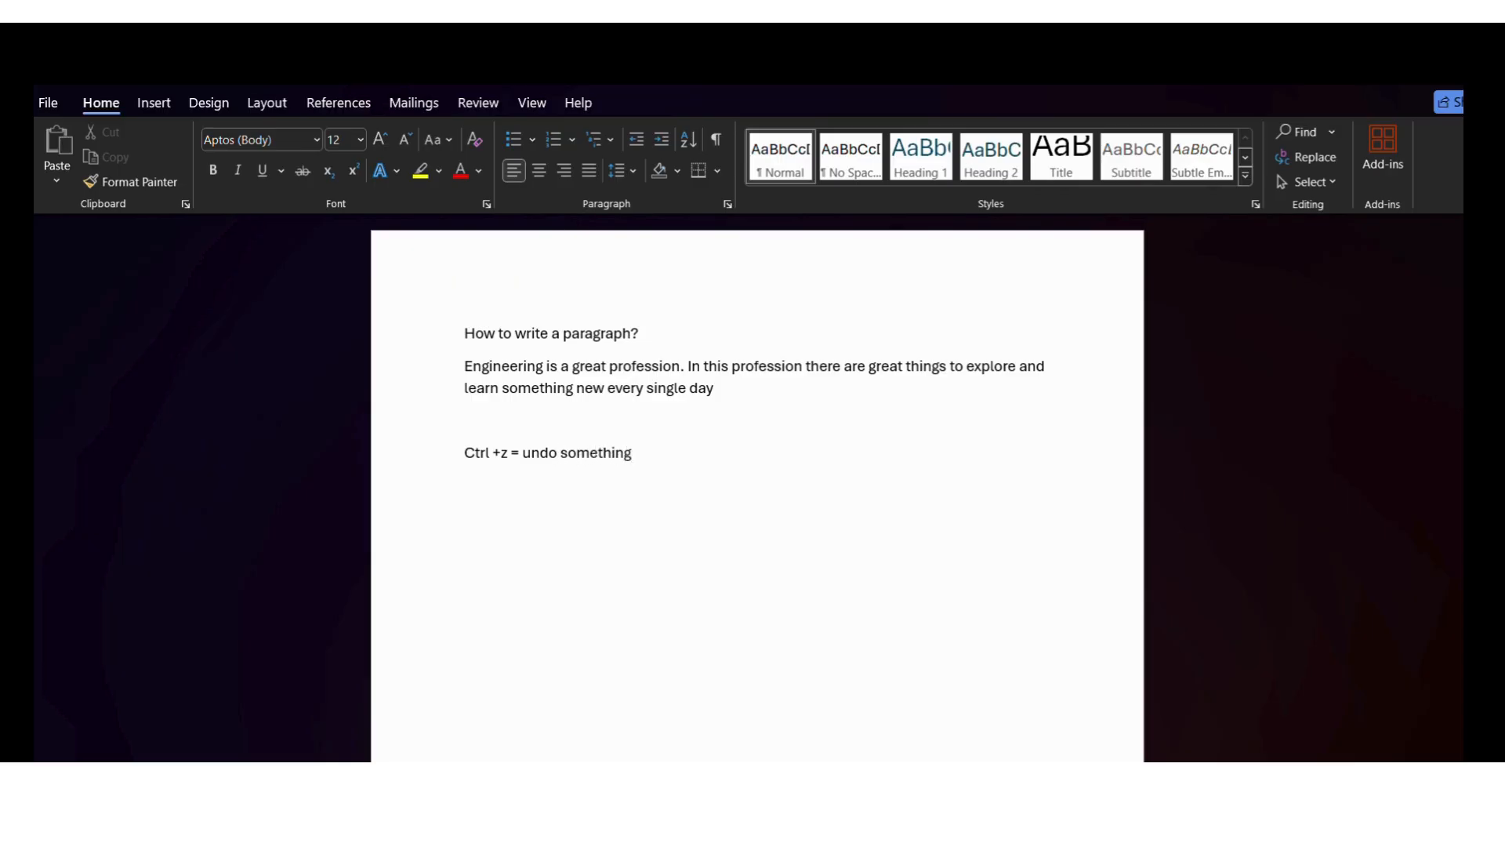
Add the line "Ctrl+y = redo something" directly below the undo shortcut note
{"action": "key", "text": "Return"}
{"action": "type", "text": "ctrl+y = redo something"}
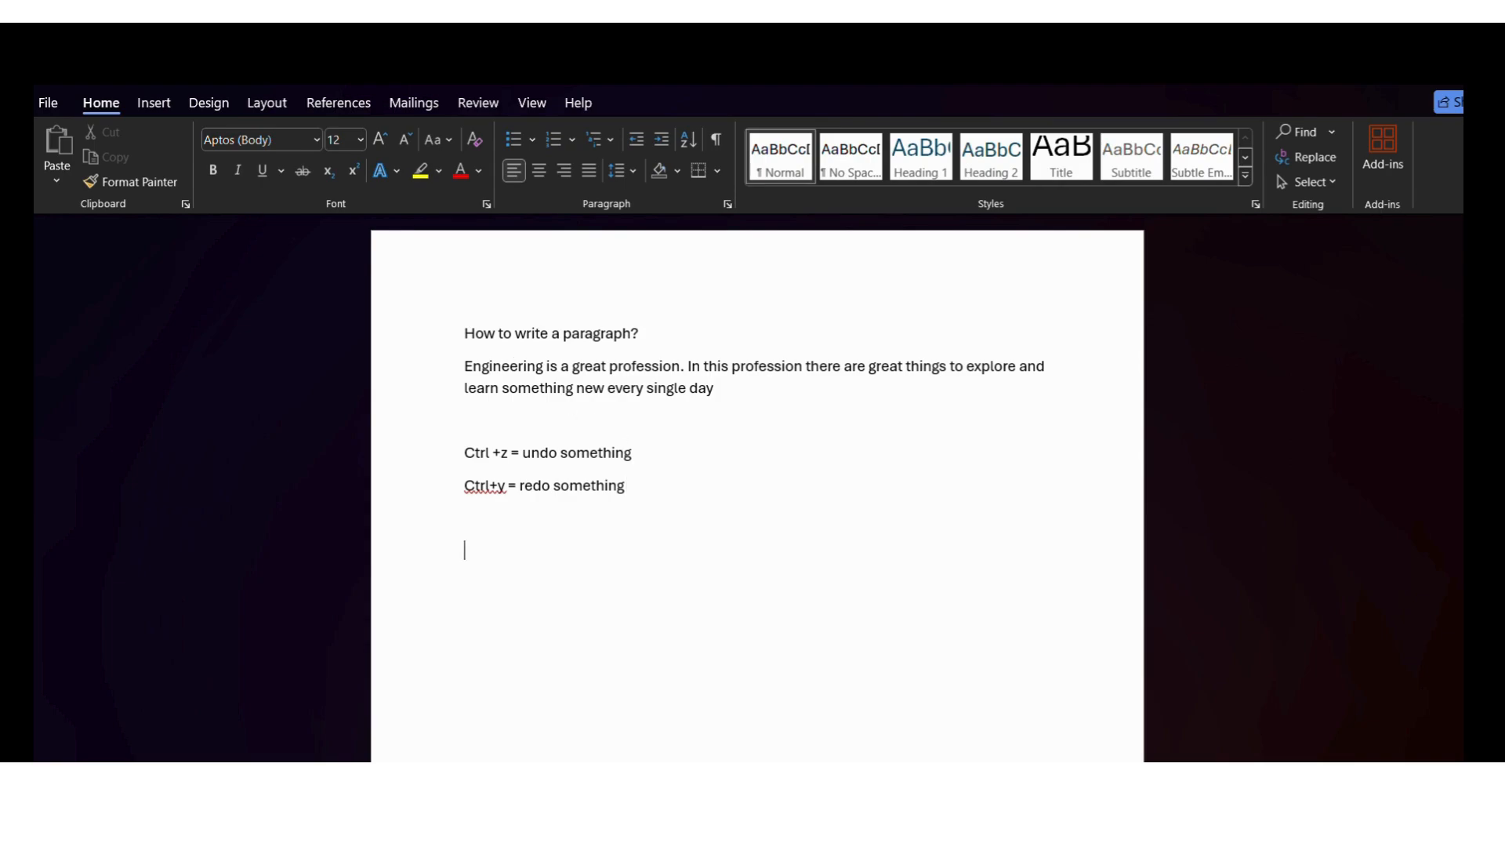
Add the line "Recipe #1: Mango Custard" below the shortcut notes, fixing the misspelled last word with the suggested spelling
{"action": "type", "text": "recipe #1: Mango Custrad"}
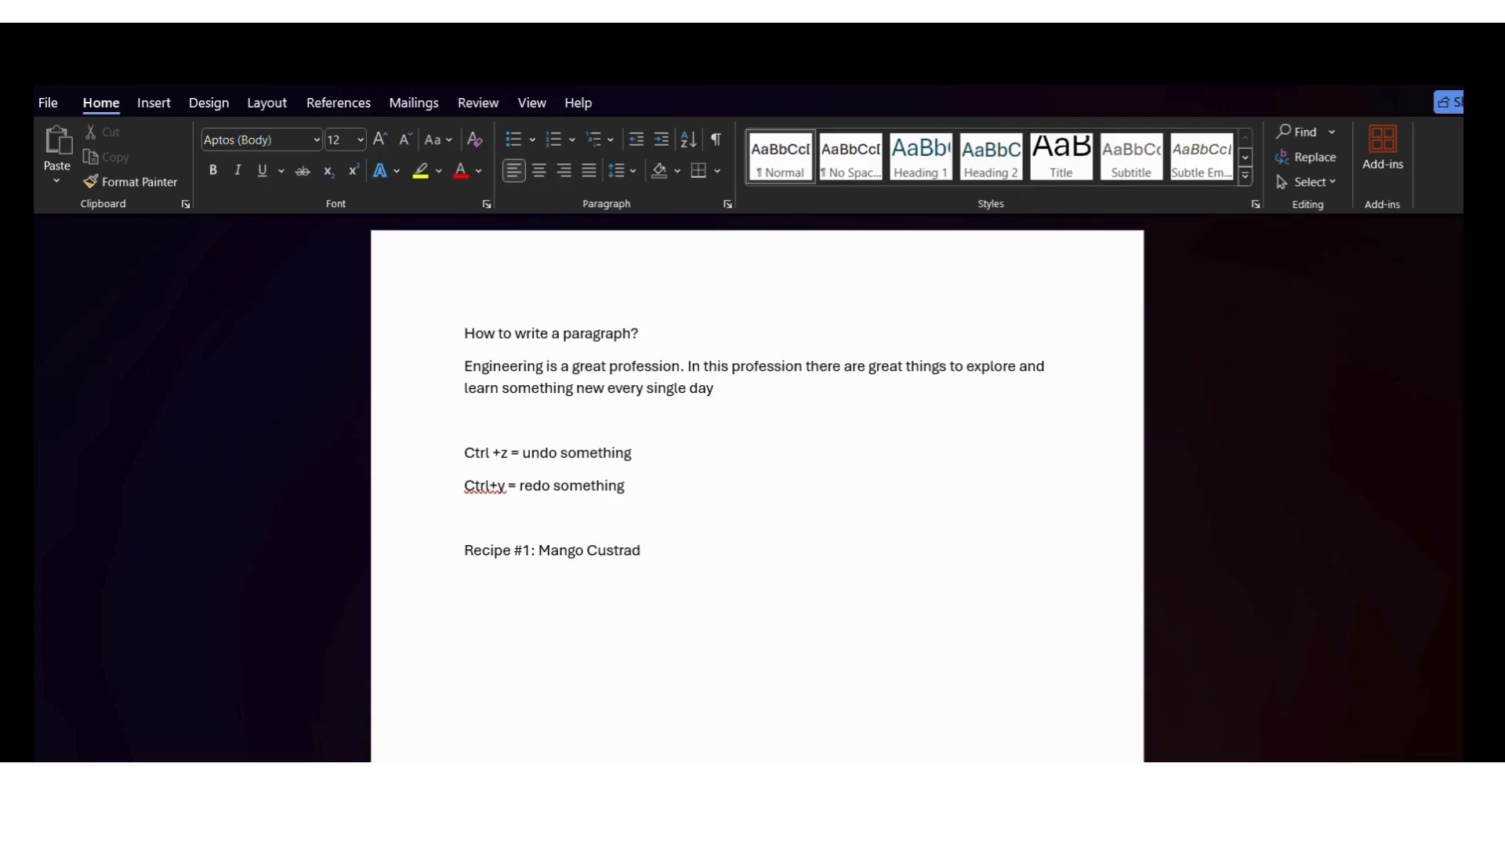
{"action": "left_click", "coordinate": [620, 552]}
{"action": "right_click", "coordinate": [619, 550]}
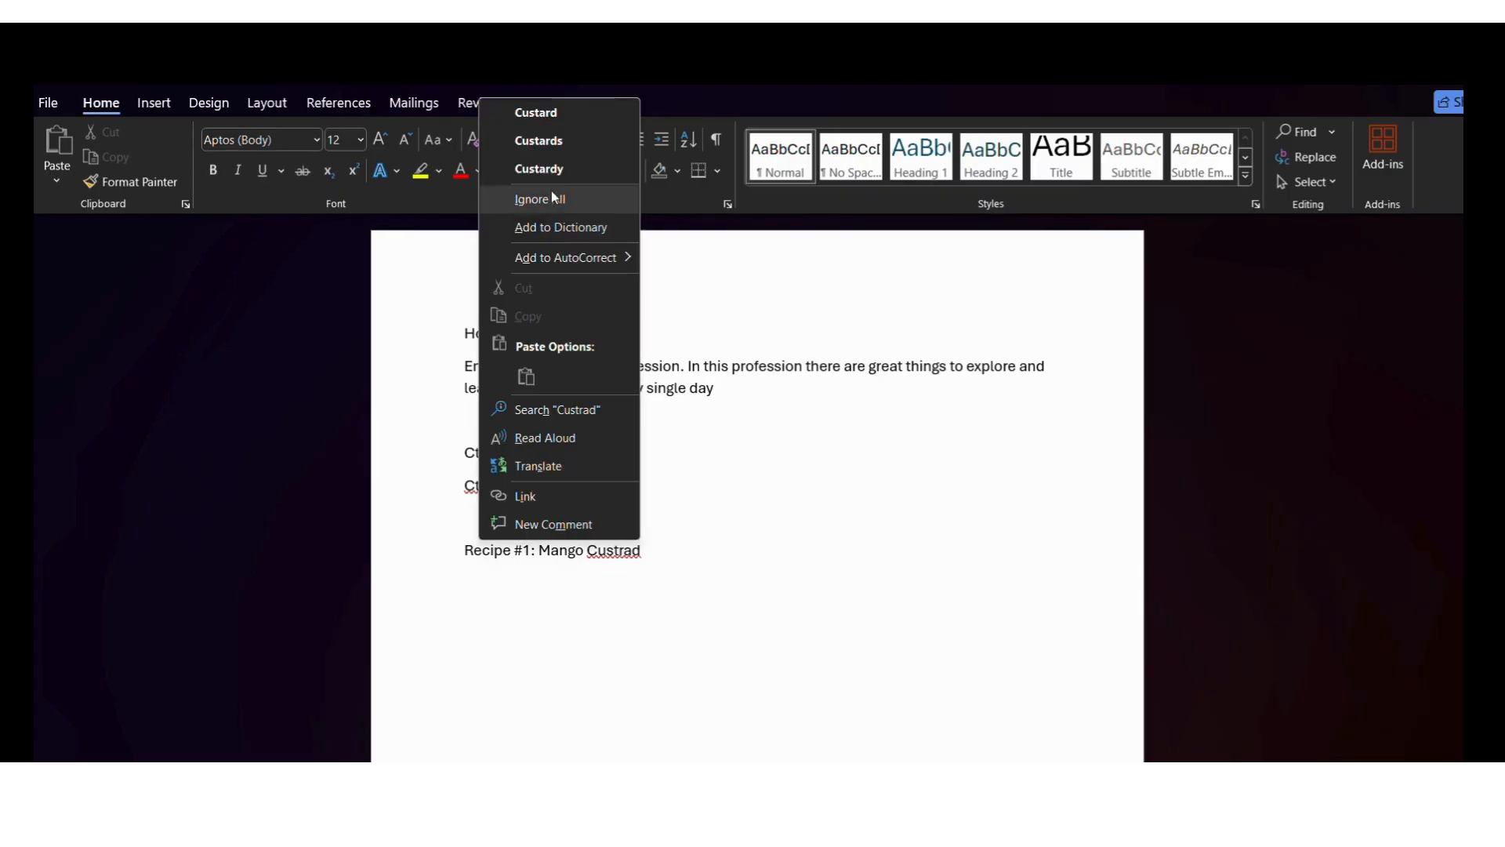
{"action": "left_click", "coordinate": [582, 113]}
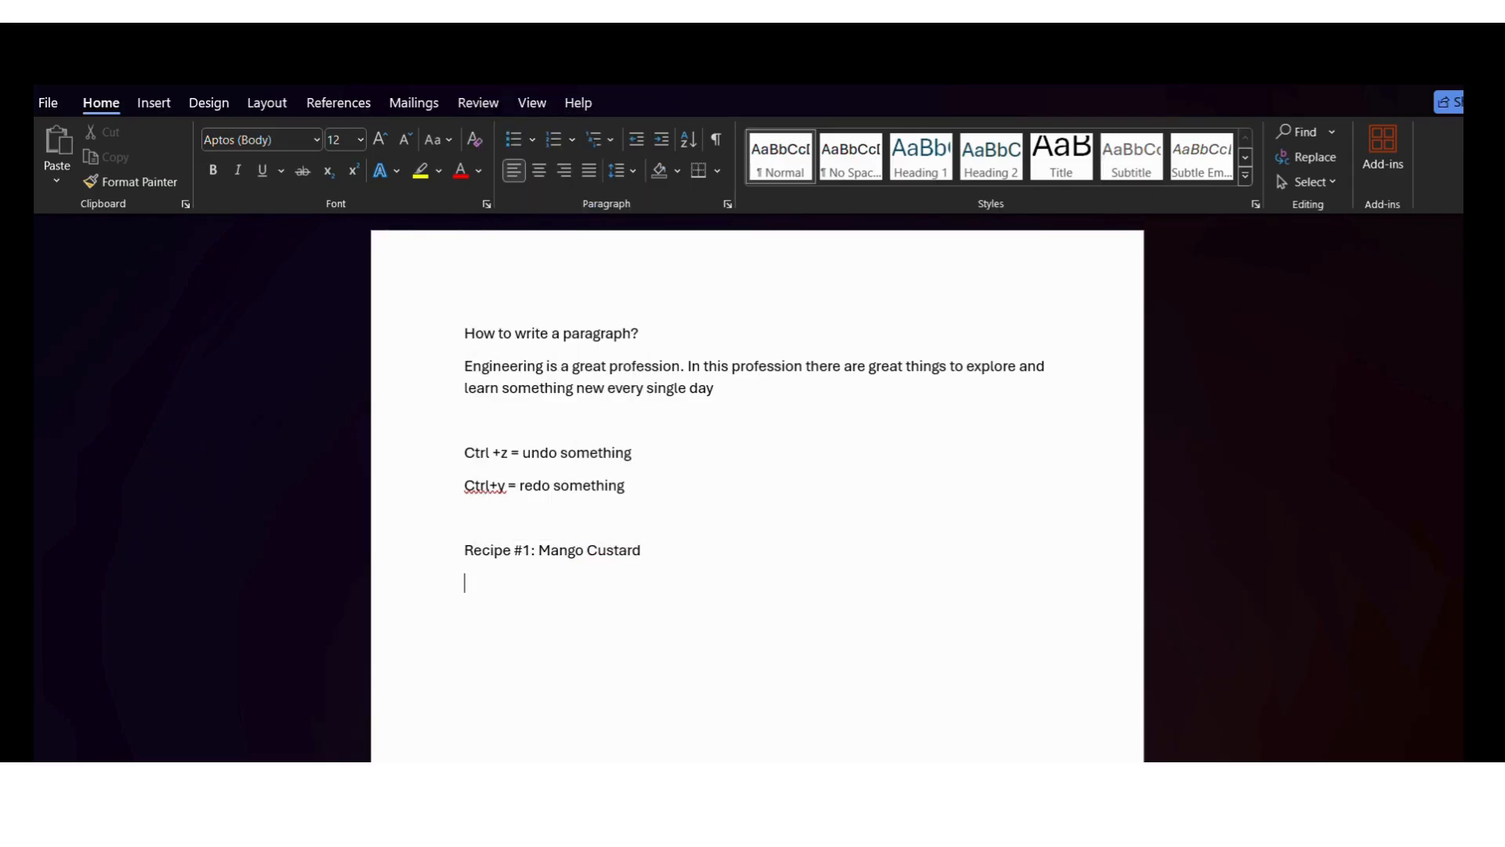
Try bold formatting on all the text in the document and undo it
{"action": "left_click_drag", "start_coordinate": [648, 555], "coordinate": [480, 570]}
{"action": "key", "text": "ctrl+a"}
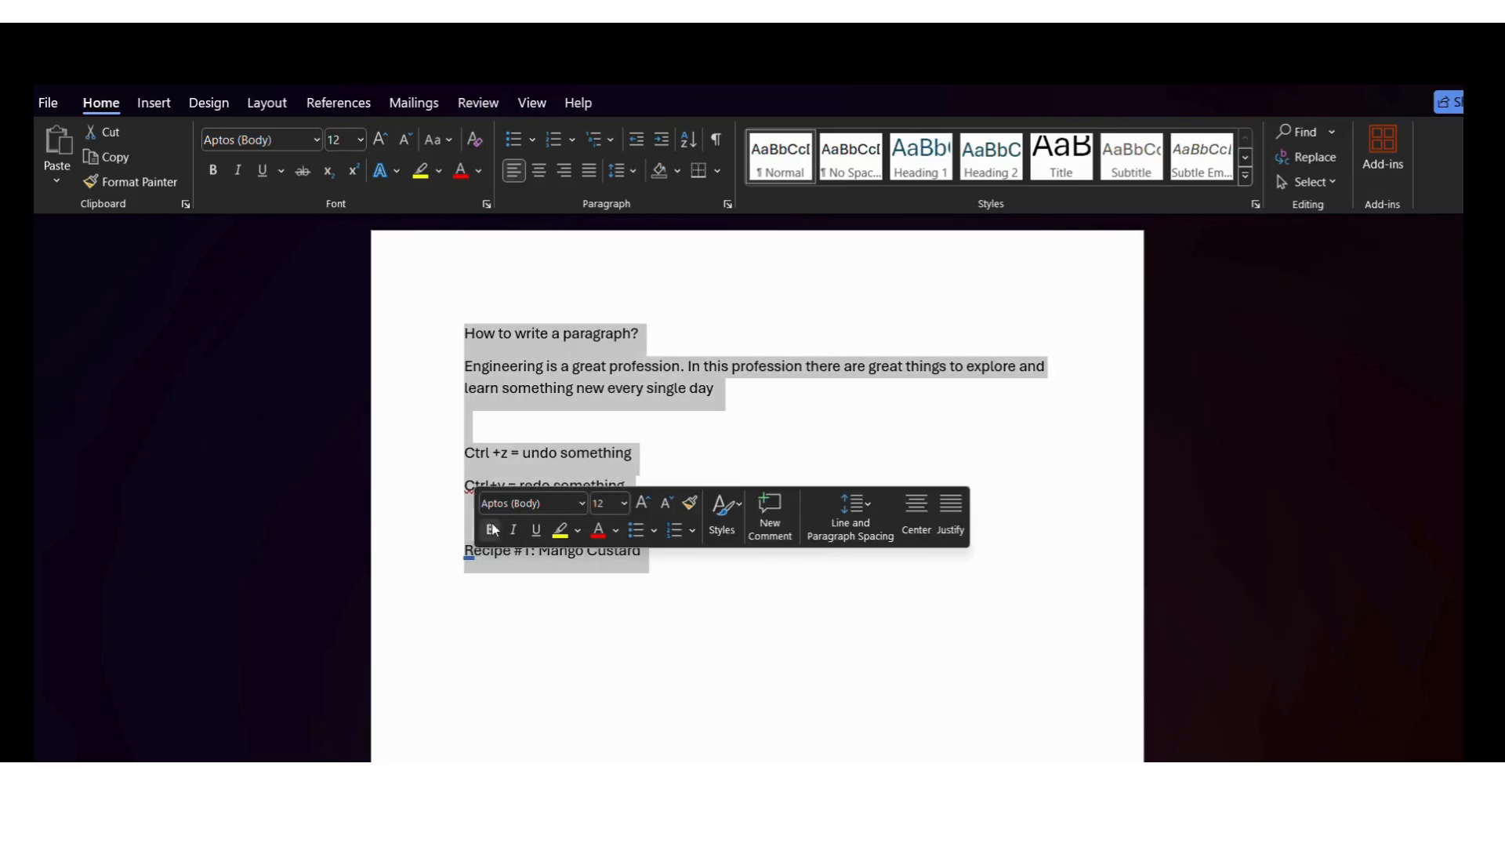
{"action": "left_click", "coordinate": [490, 530]}
{"action": "left_click", "coordinate": [589, 578]}
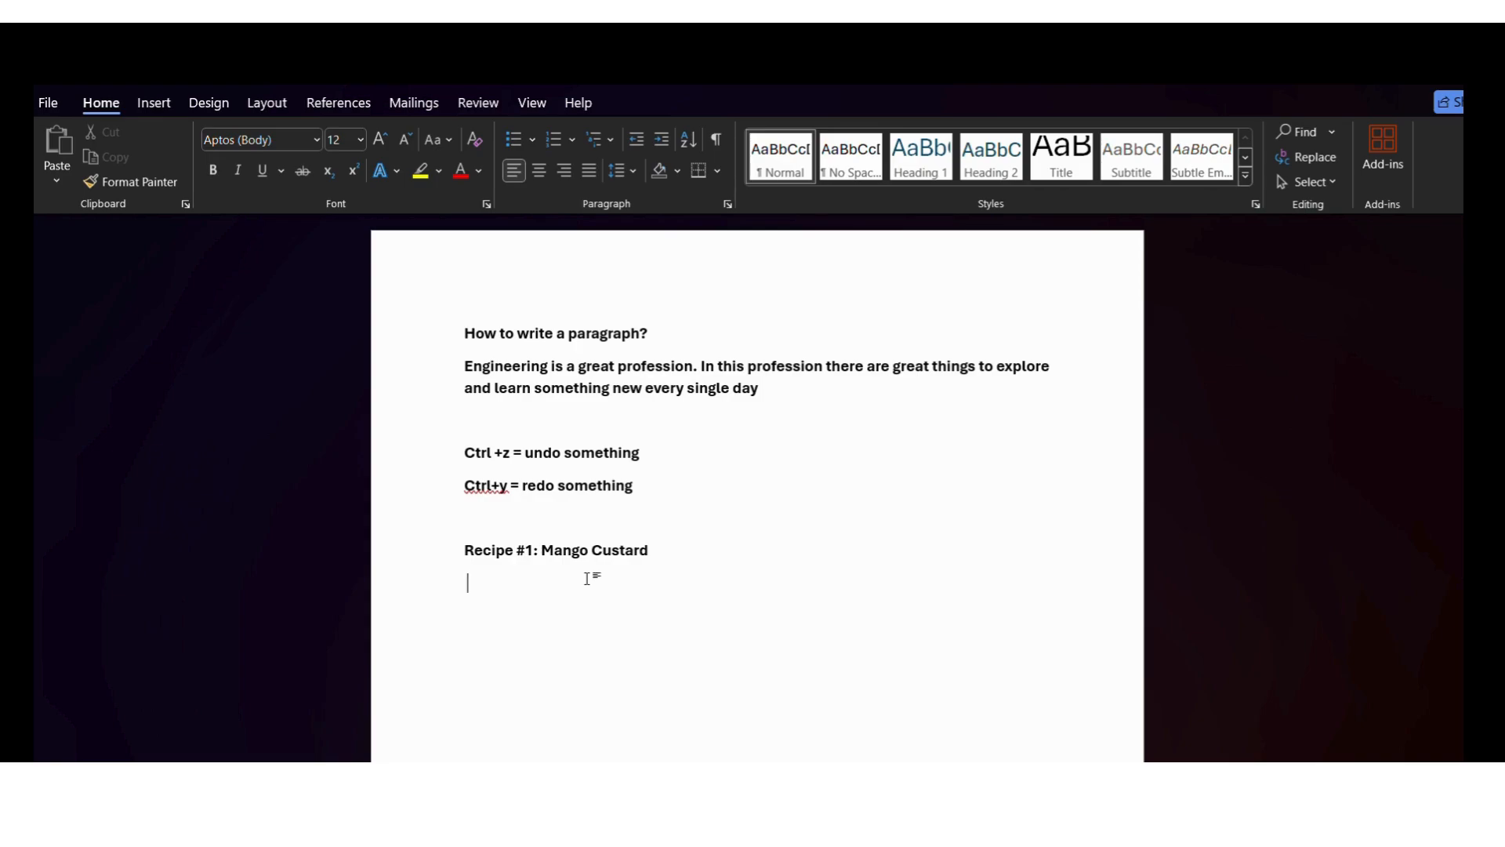
{"action": "key", "text": "ctrl+z"}
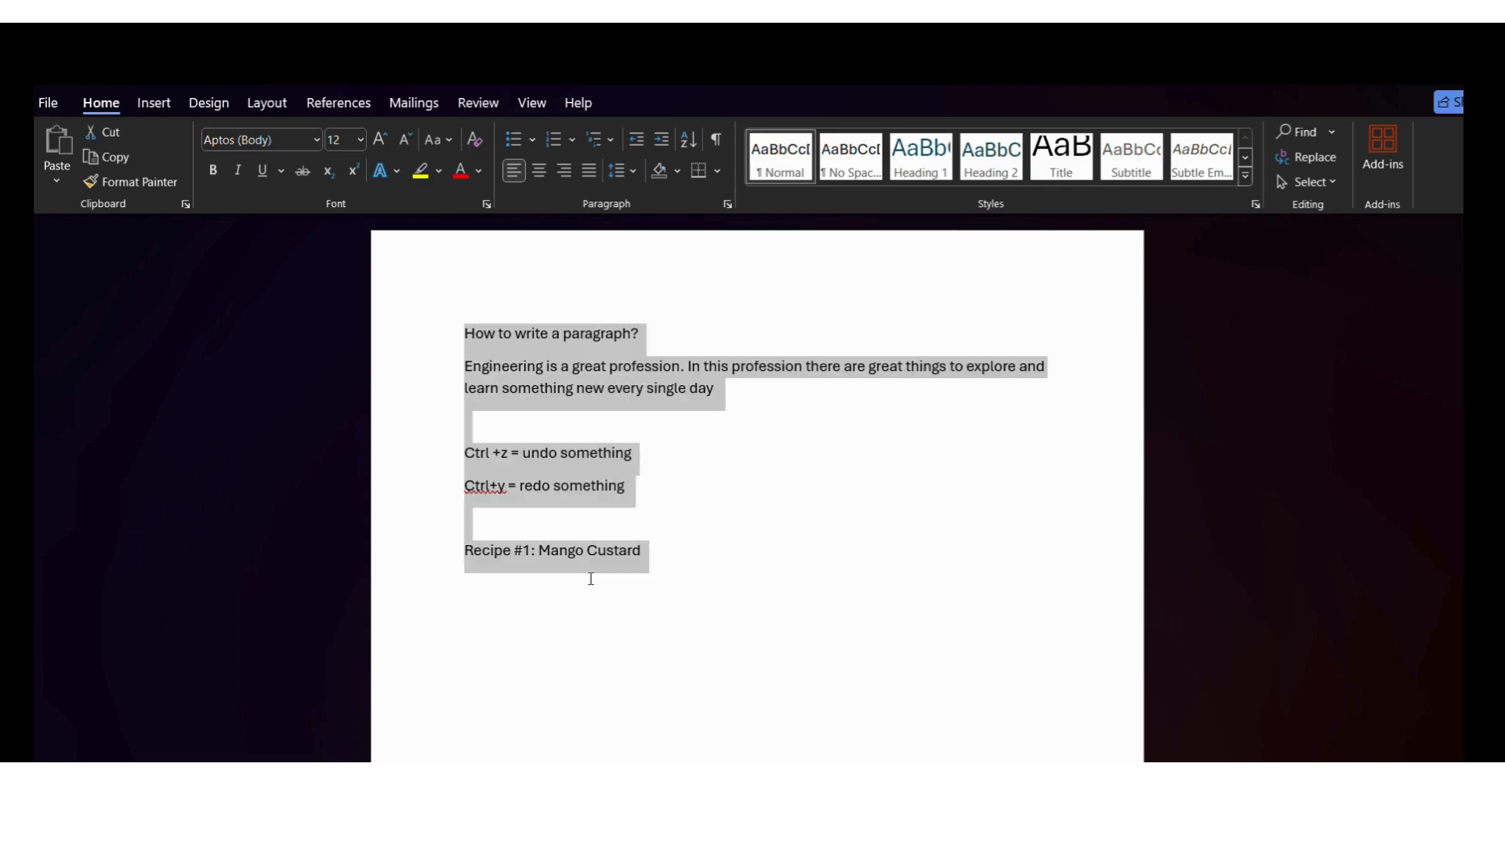
Make only the "Recipe #1: Mango Custard" line bold
{"action": "left_click", "coordinate": [648, 567]}
{"action": "left_click_drag", "start_coordinate": [644, 551], "coordinate": [463, 555]}
{"action": "left_click", "coordinate": [472, 536]}
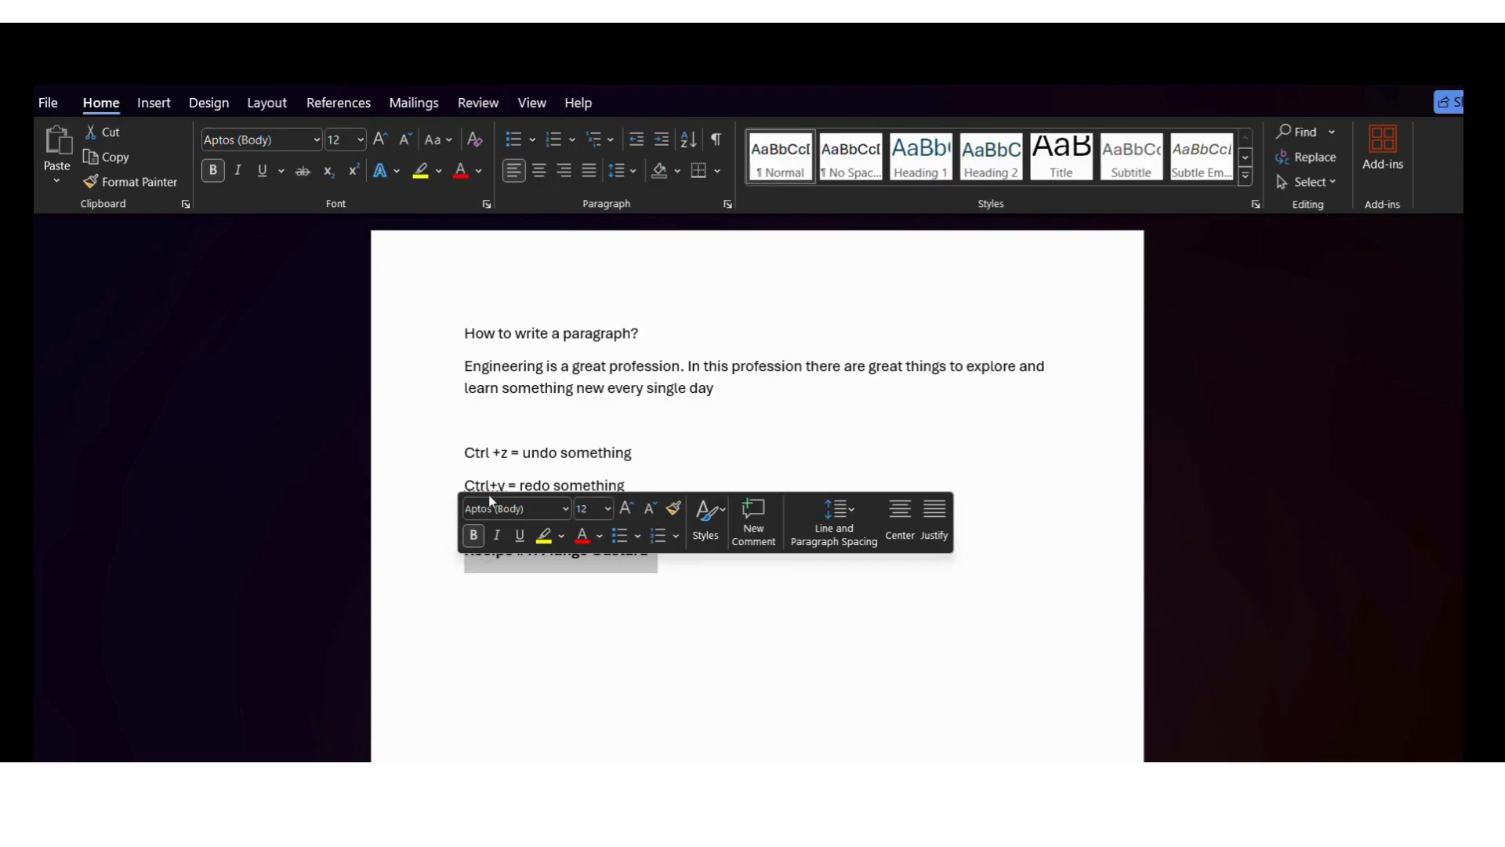
Set the recipe line's font to Arial at size 14
{"action": "left_click", "coordinate": [565, 510]}
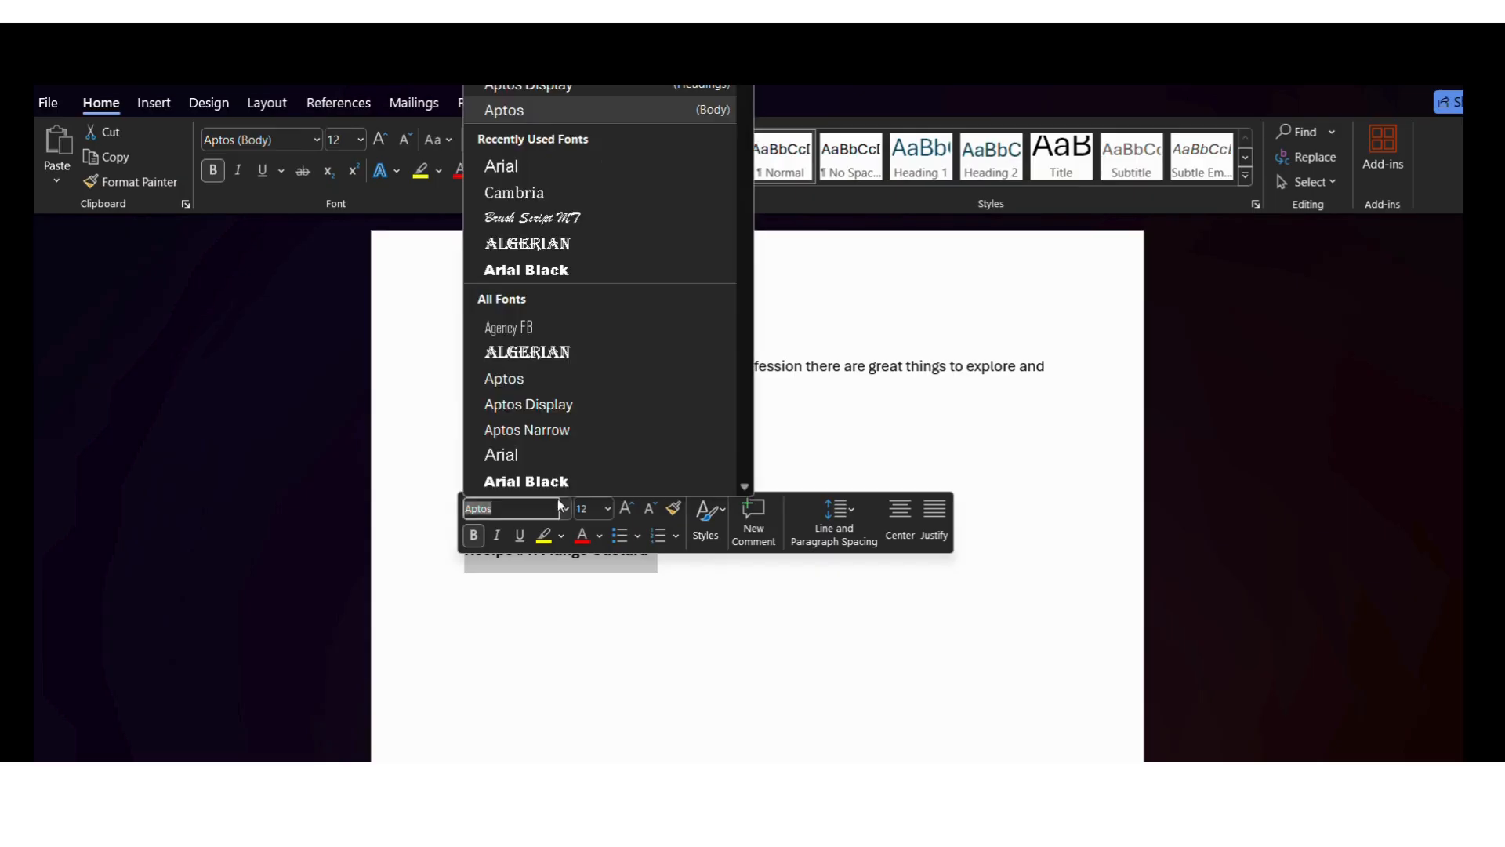
{"action": "left_click", "coordinate": [532, 458]}
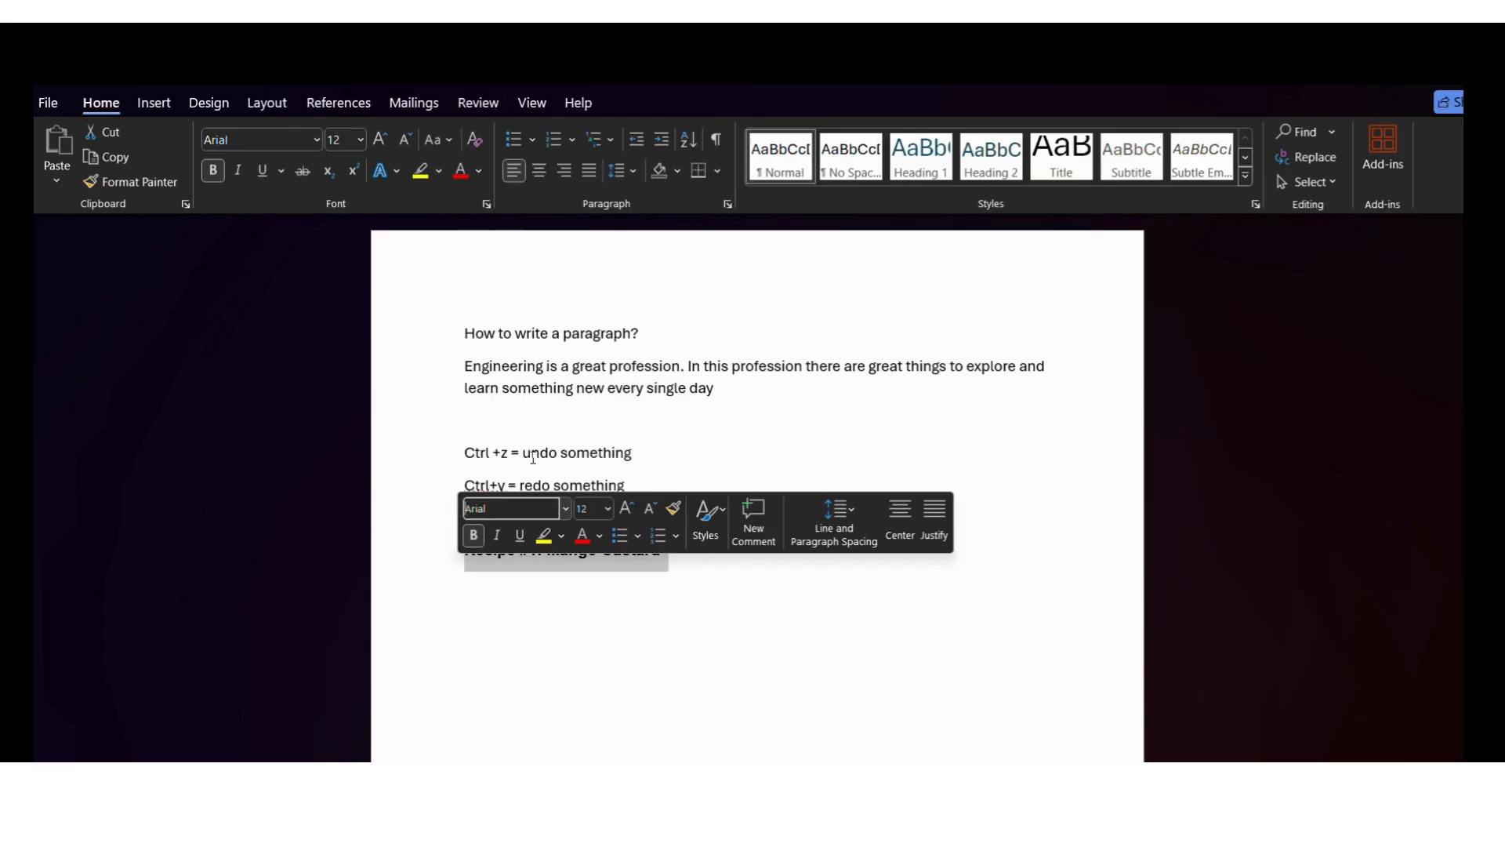
{"action": "left_click", "coordinate": [608, 509]}
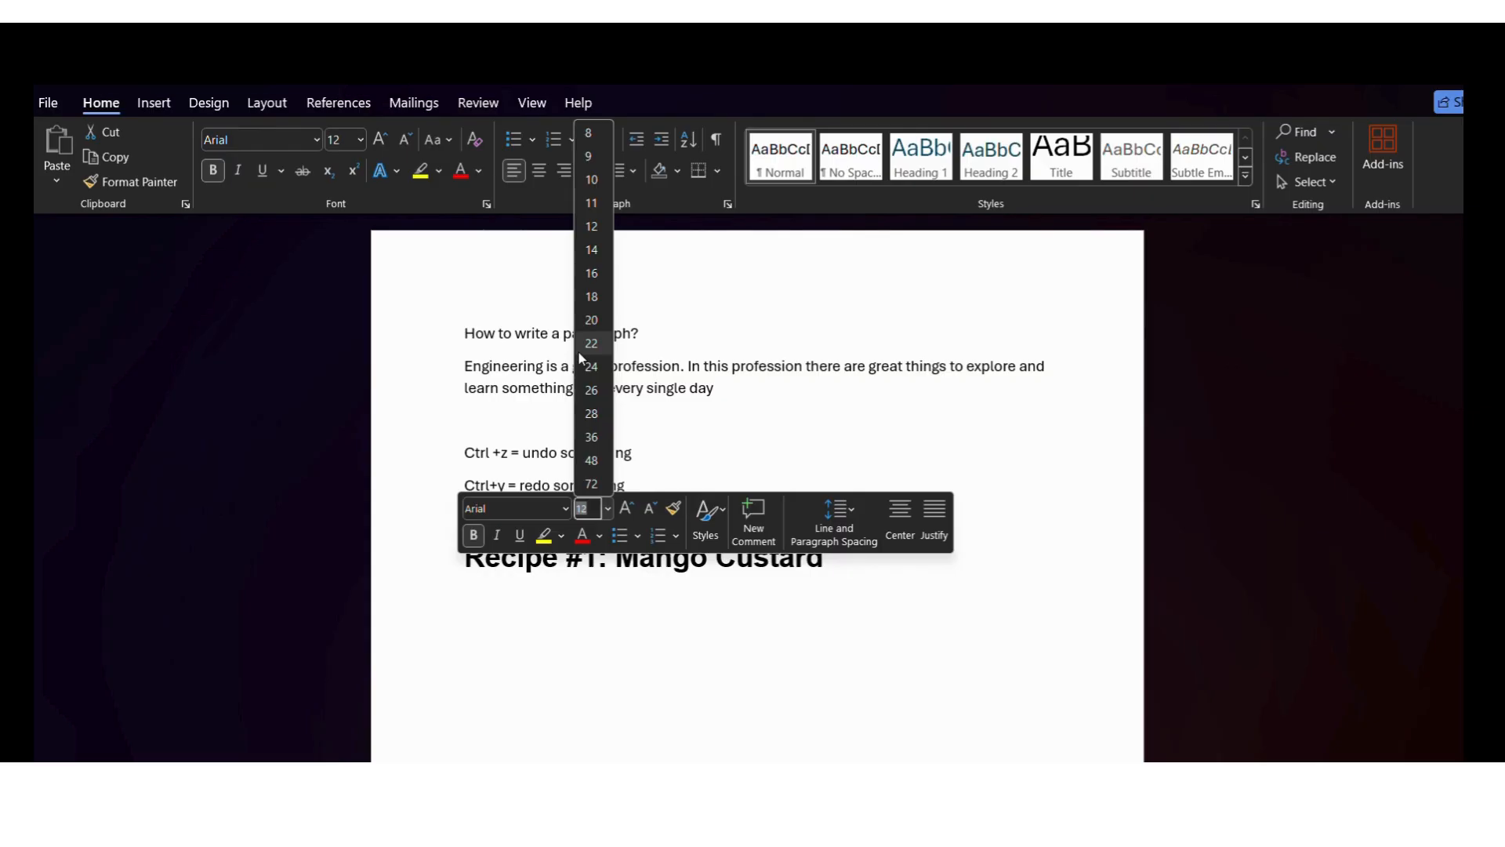
{"action": "left_click", "coordinate": [593, 250]}
{"action": "left_click", "coordinate": [585, 679]}
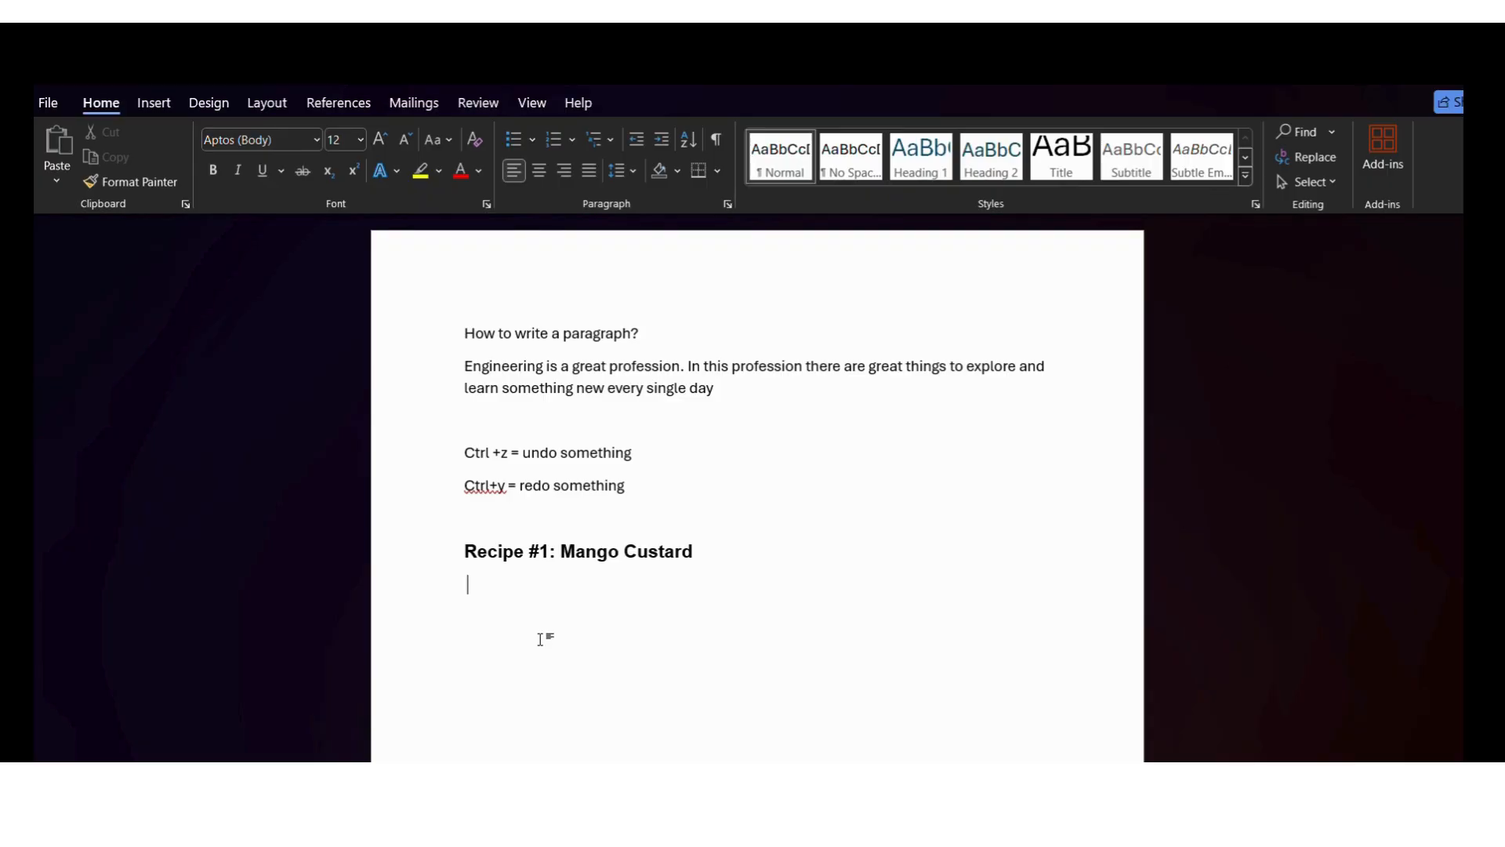
Add a correctly spelled "Ingredients:" line under the recipe heading and start a numbered list below it
{"action": "type", "text": "ingridents"}
{"action": "right_click", "coordinate": [513, 584]}
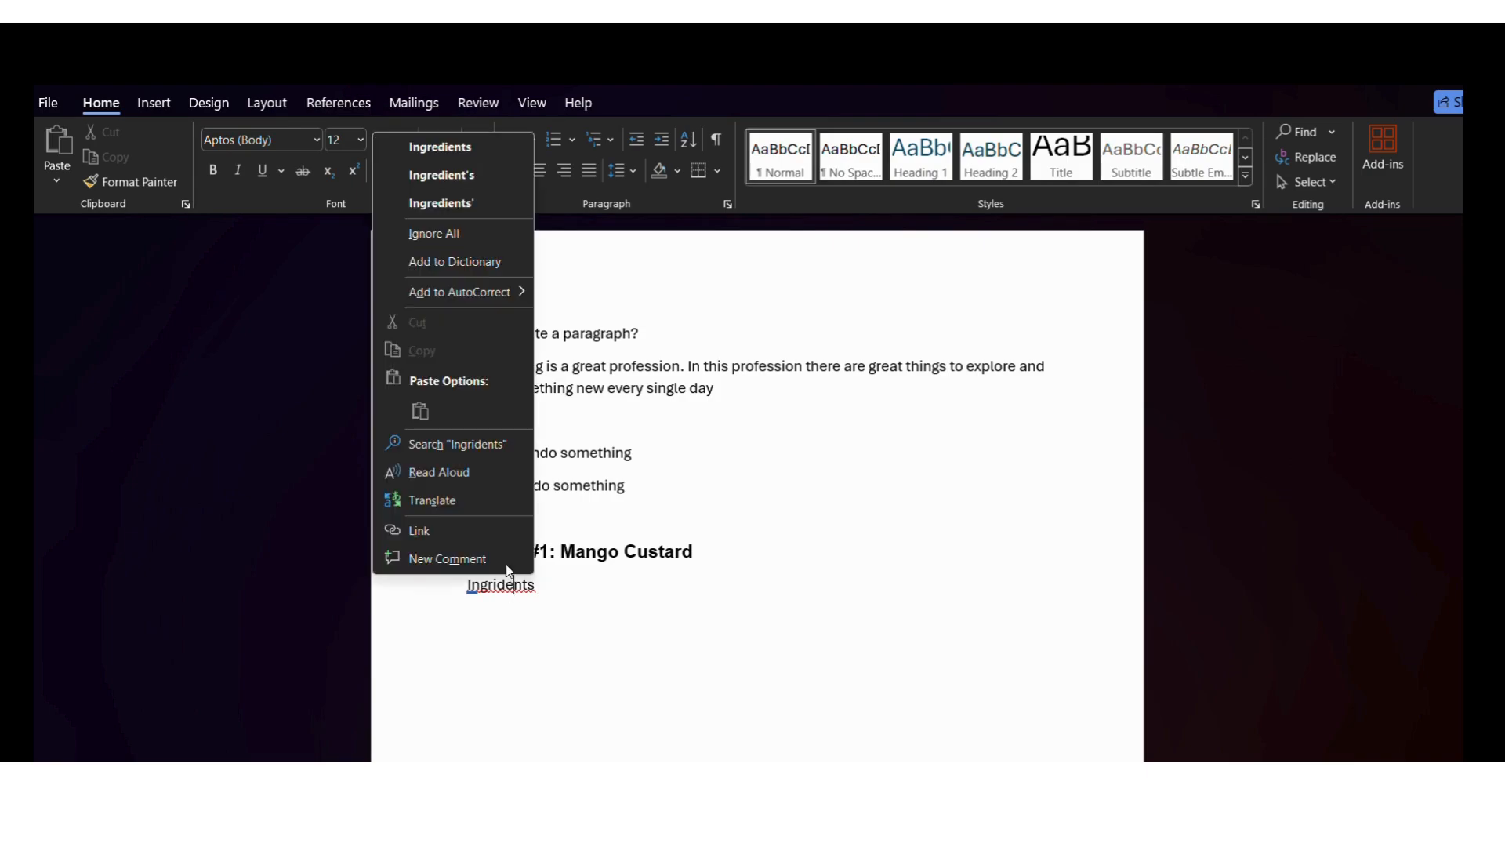
{"action": "left_click", "coordinate": [472, 147]}
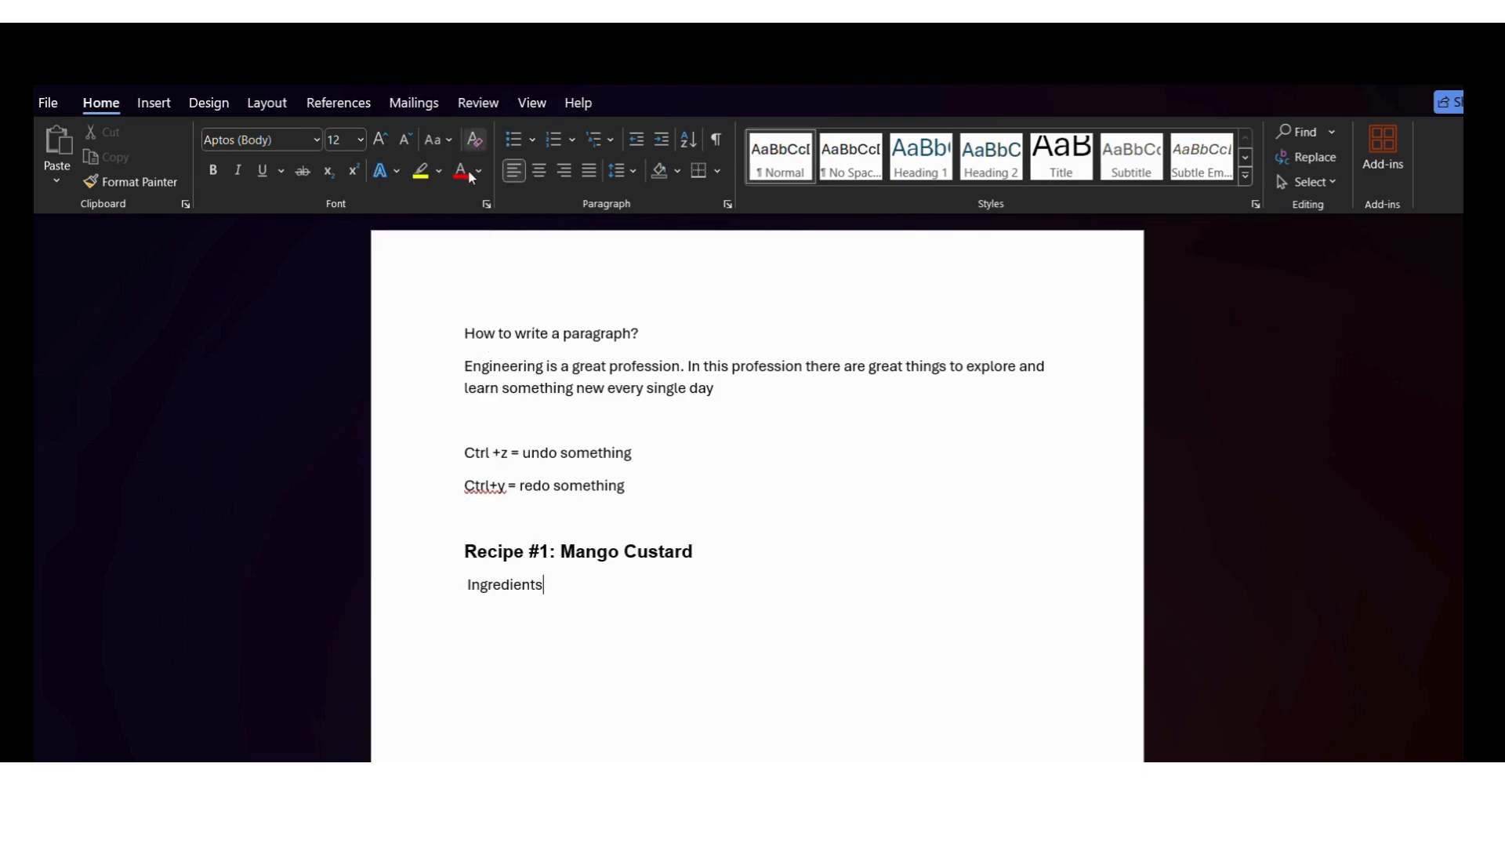
{"action": "type", "text": ":"}
{"action": "key", "text": "Return"}
{"action": "left_click", "coordinate": [557, 139]}
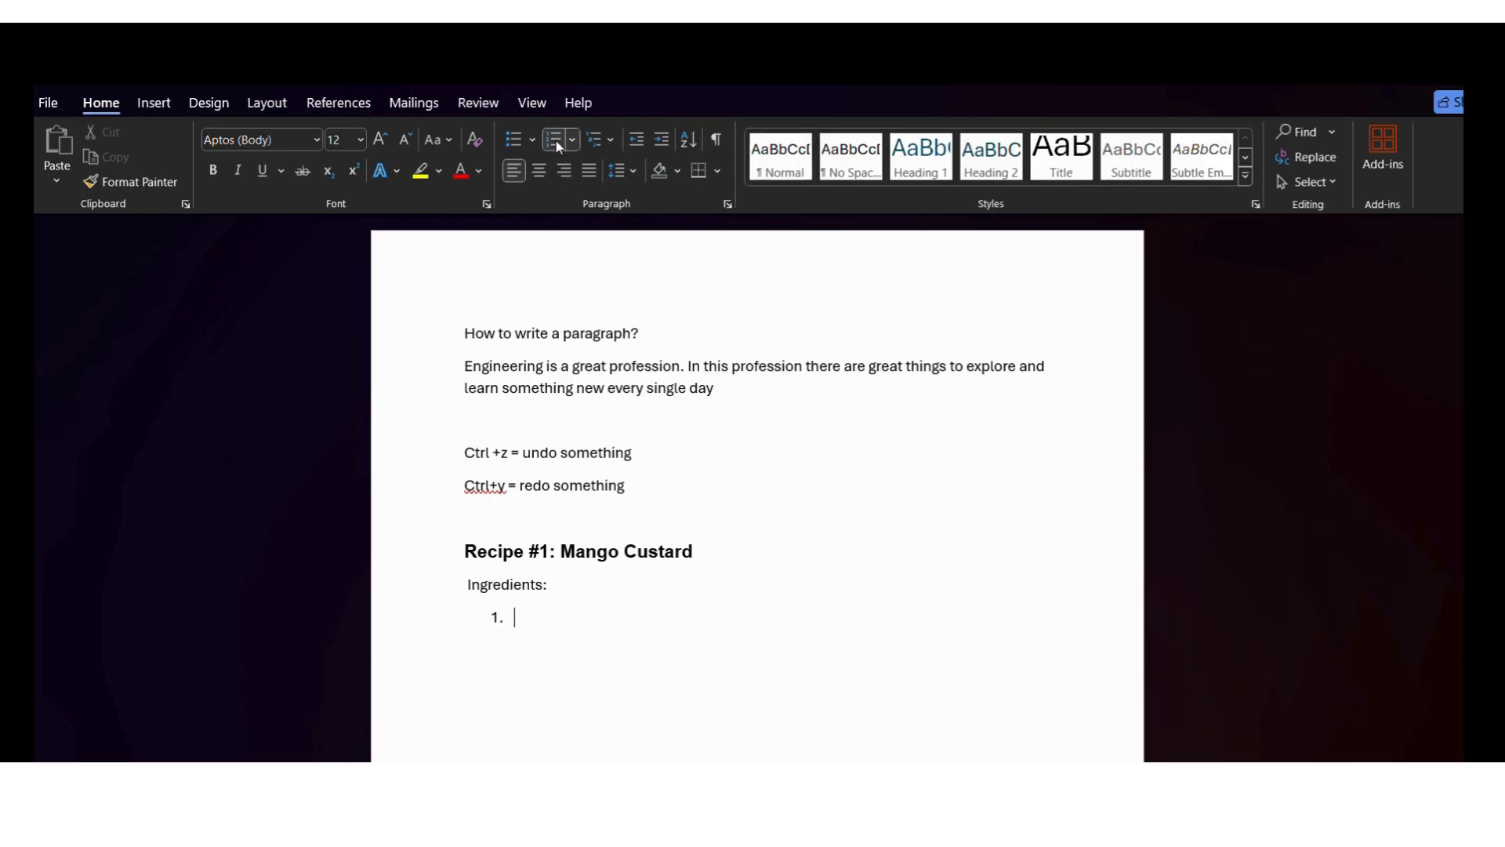
Move the numbered list out to the page's left text margin, in line with the paragraphs above
{"action": "left_click_drag", "start_coordinate": [497, 618], "coordinate": [441, 625]}
{"action": "left_click", "coordinate": [526, 605]}
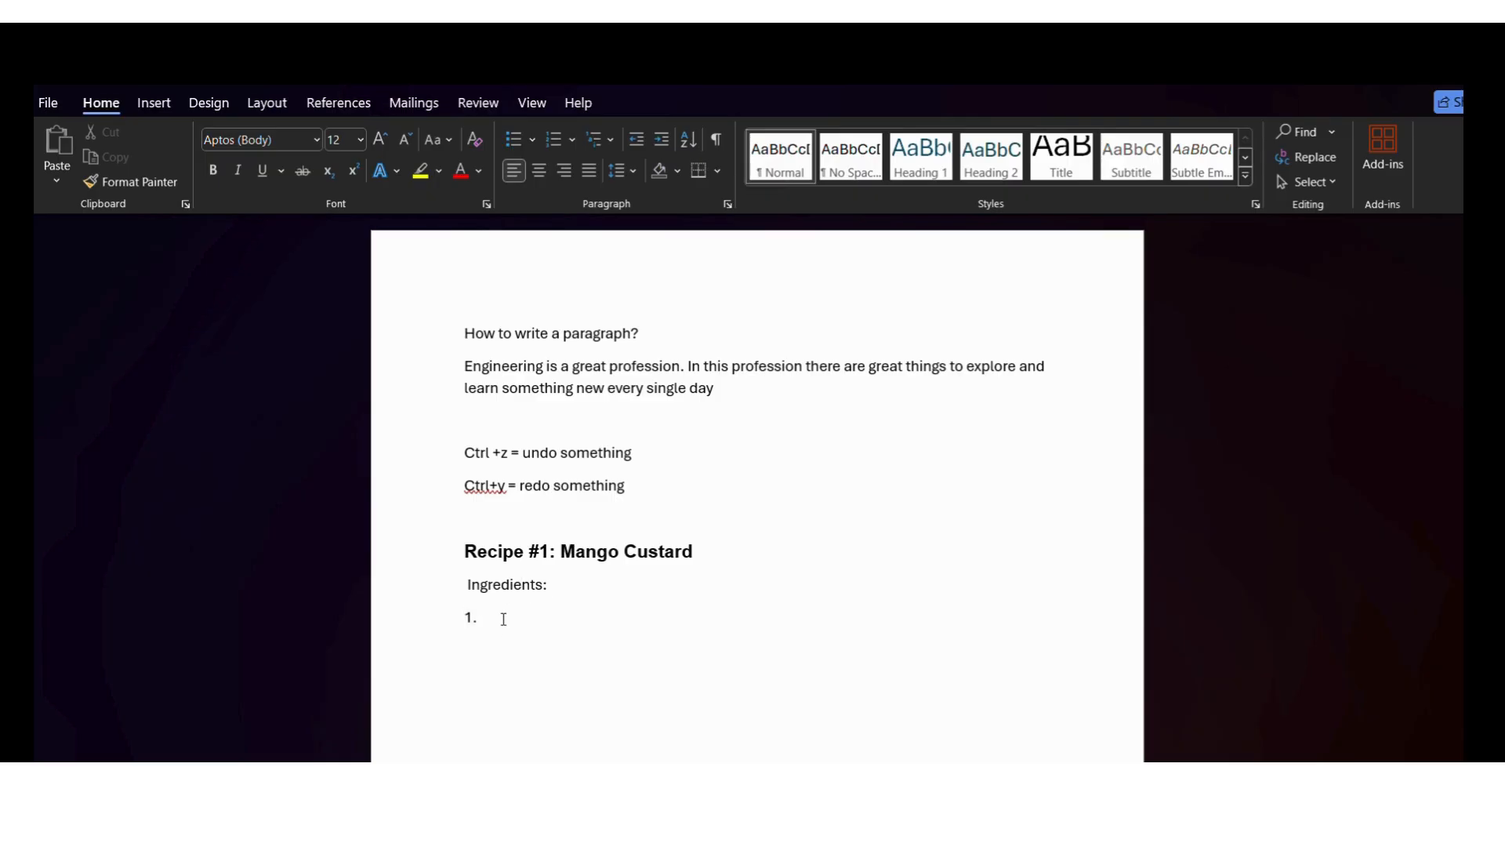
{"action": "left_click", "coordinate": [502, 616]}
Enter "Mango custard powder" as the first item of the ingredients list
{"action": "type", "text": "M"}
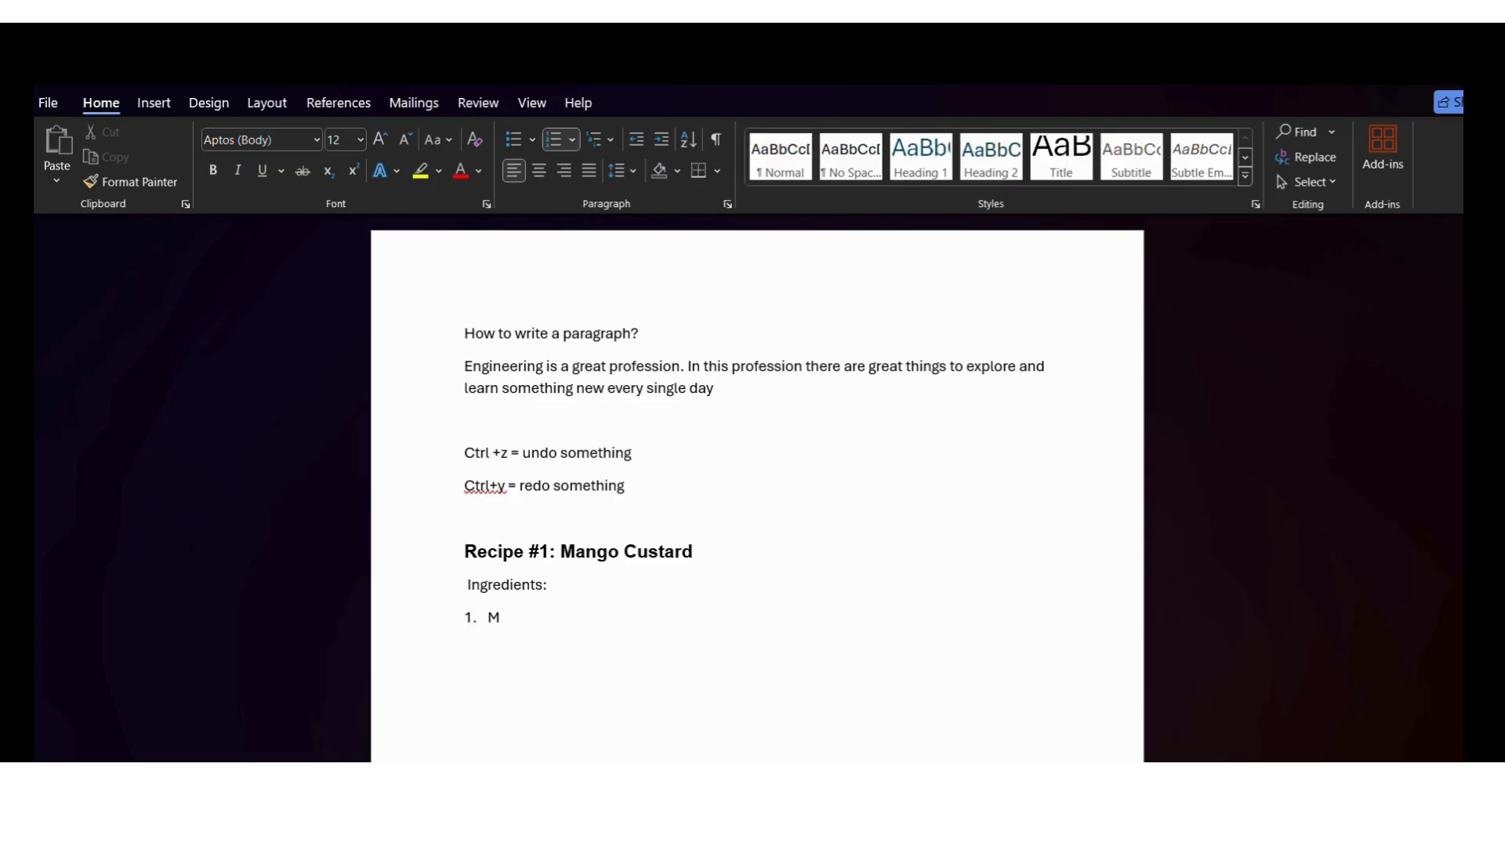
{"action": "type", "text": "ango"}
{"action": "type", "text": "custr"}
{"action": "key", "text": "BackSpace"}
{"action": "type", "text": "ard powder"}
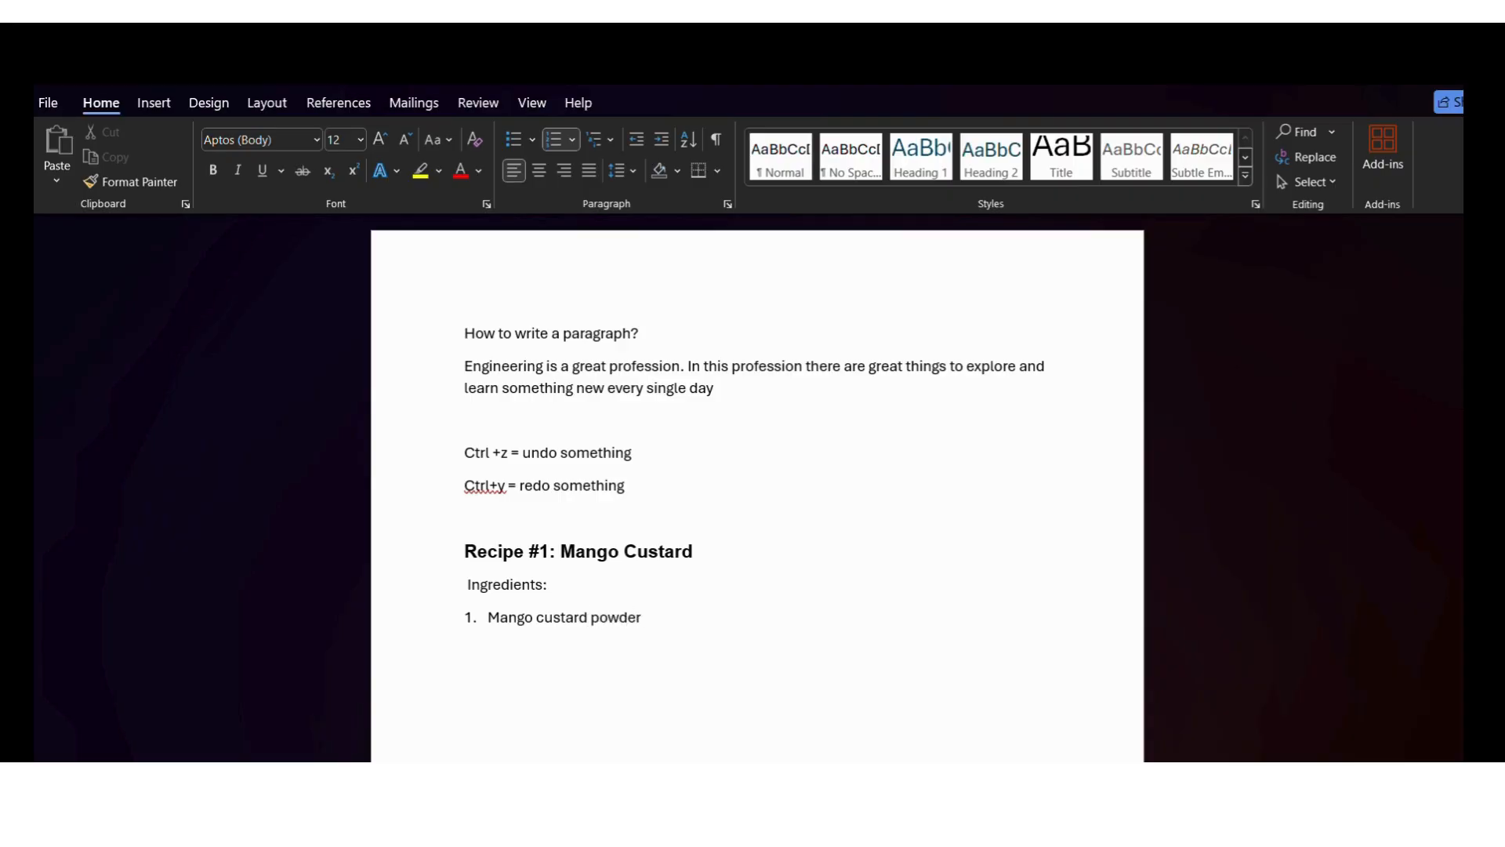
Add milk, sugar and cake as items 2 to 4 of the numbered ingredients list
{"action": "key", "text": "Return"}
{"action": "type", "text": "m"}
{"action": "key", "text": "BackSpace"}
{"action": "type", "text": "mILK"}
{"action": "key", "text": "Return"}
{"action": "type", "text": "sugar"}
{"action": "key", "text": "Return"}
{"action": "type", "text": "cake"}
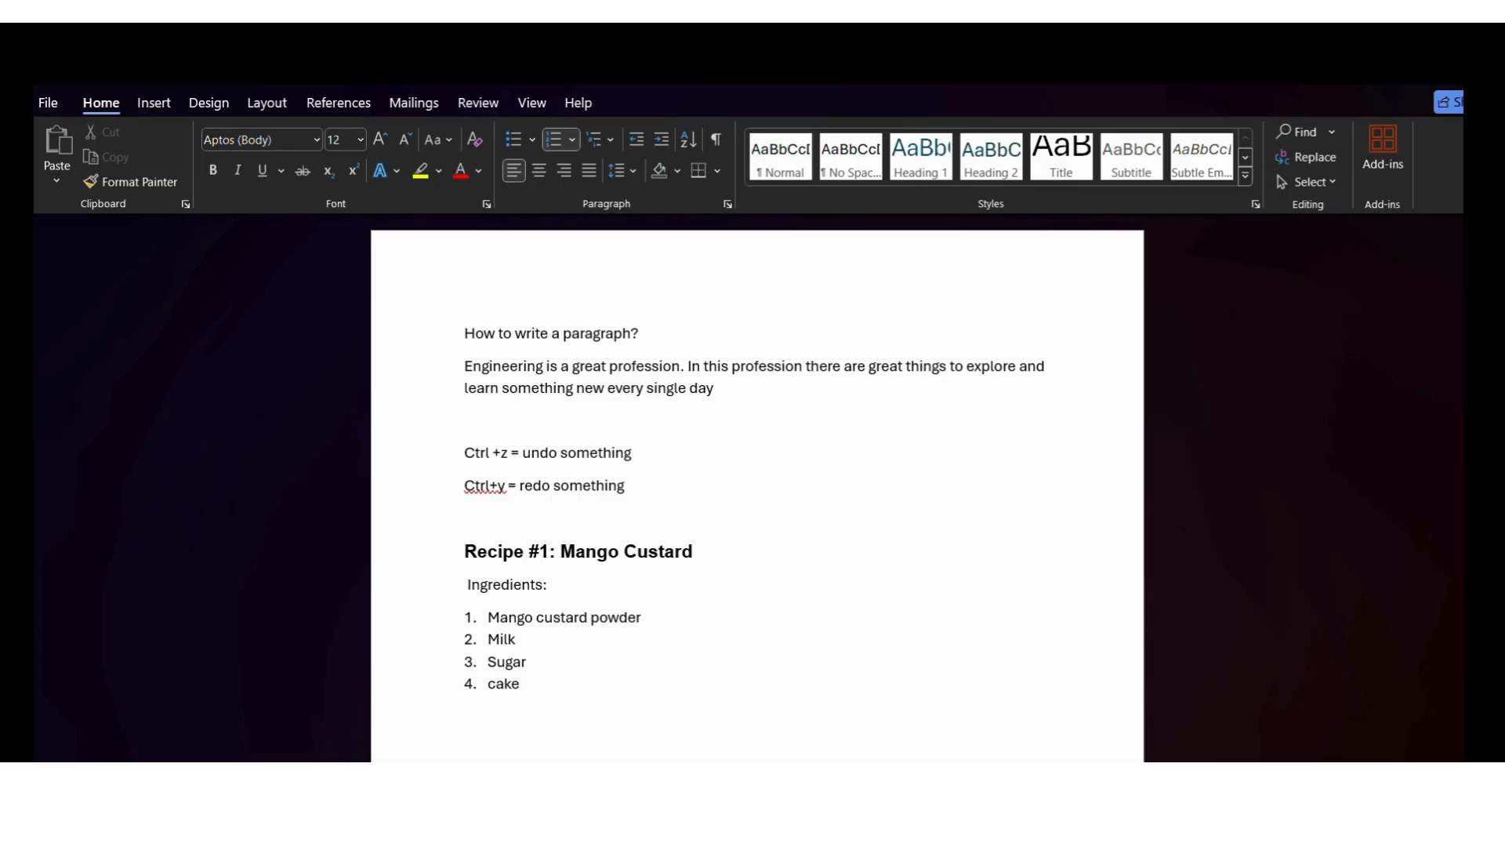
End the numbered list after "Cake" and write "Start the making of custard by adding....." as a plain line below it
{"action": "key", "text": "Return"}
{"action": "key", "text": "BackSpace"}
{"action": "key", "text": "BackSpace"}
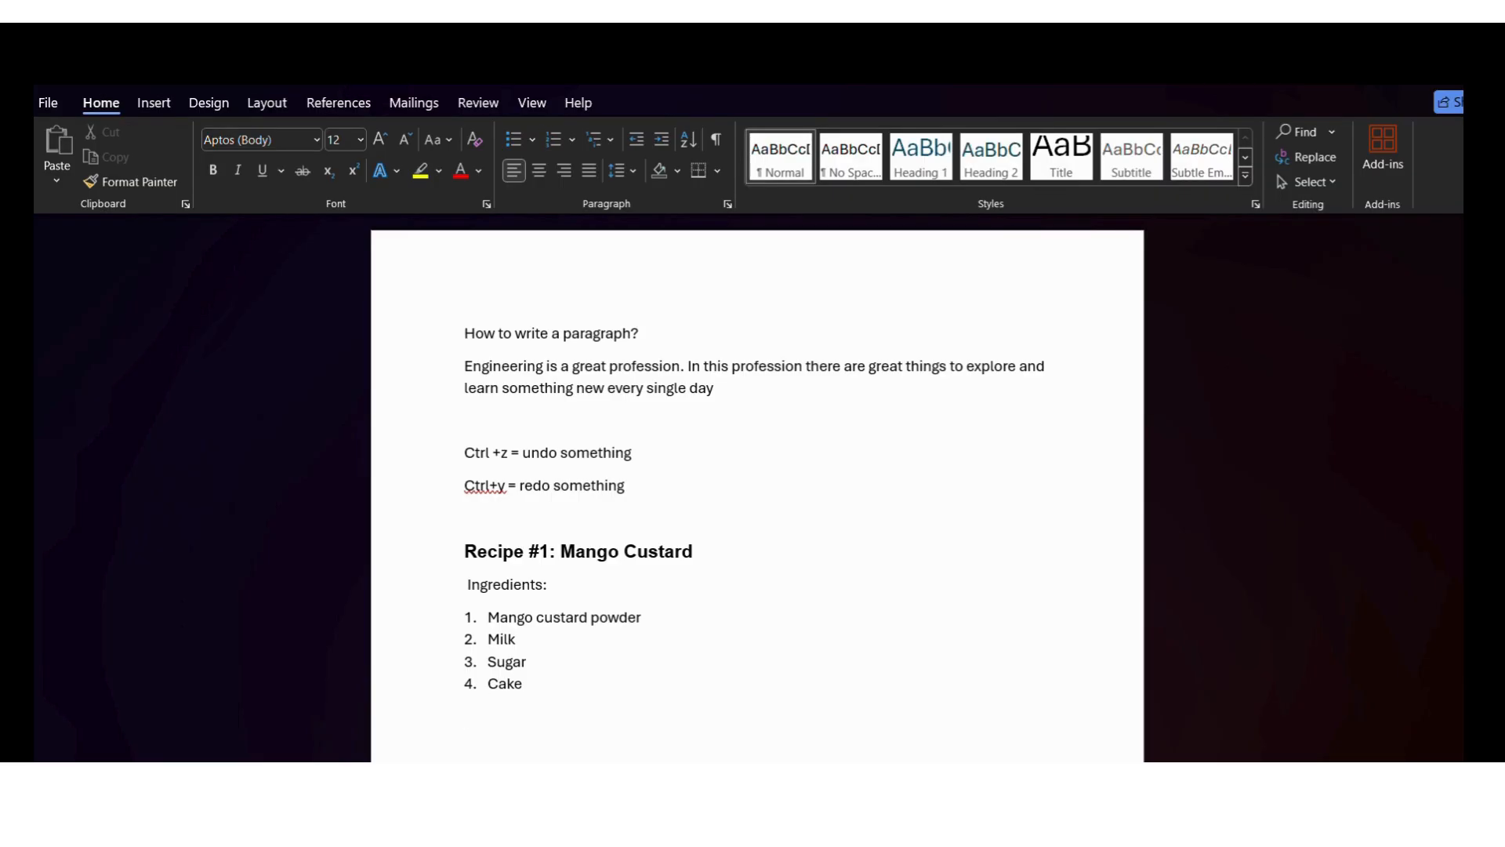
{"action": "type", "text": "Start the making of custar"}
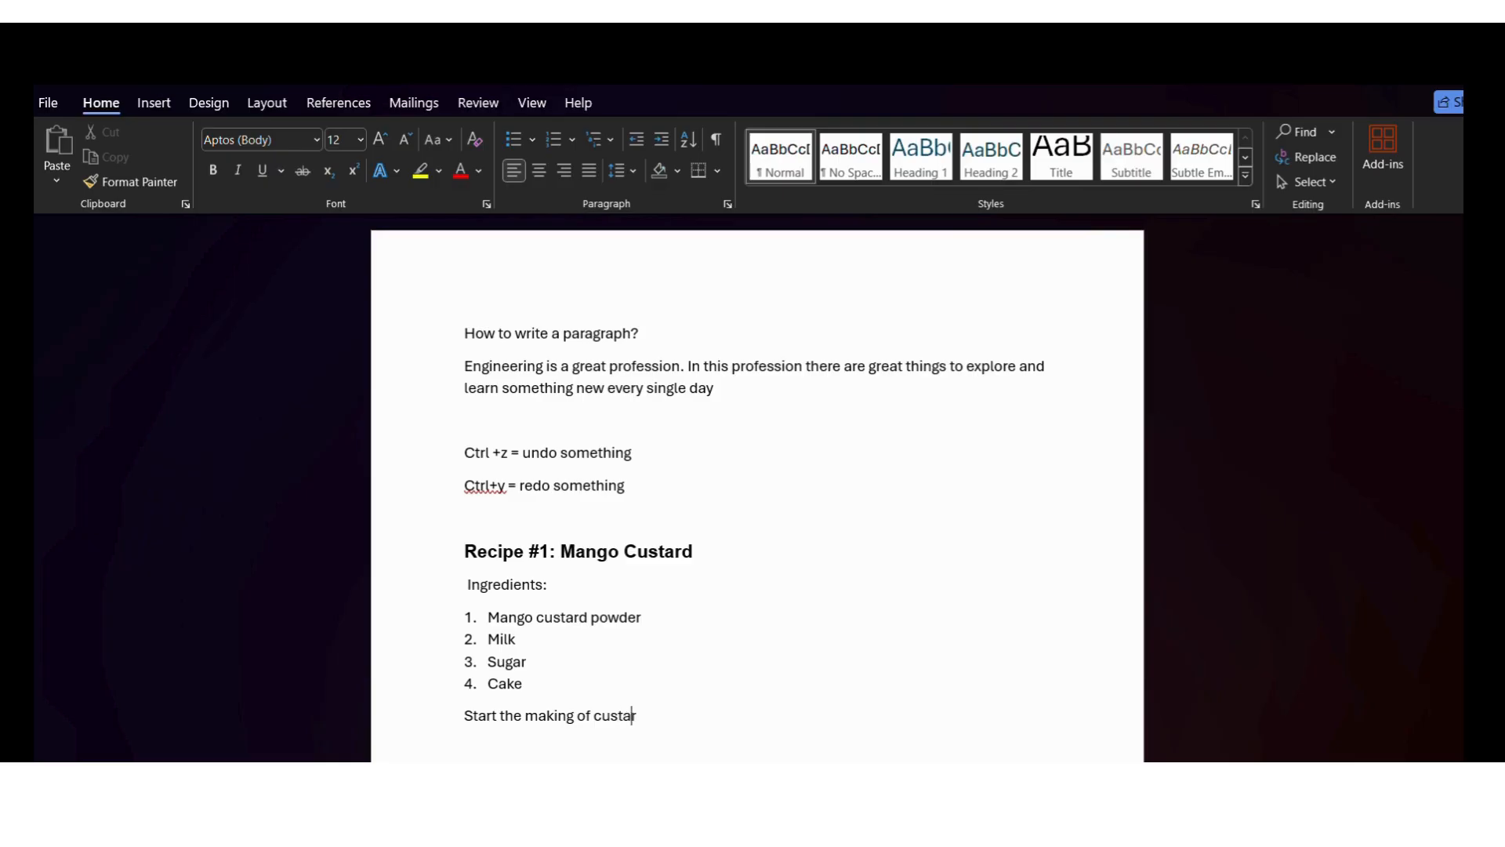
{"action": "type", "text": "d by adding....."}
{"action": "left_click", "coordinate": [676, 500]}
{"action": "left_click", "coordinate": [509, 558]}
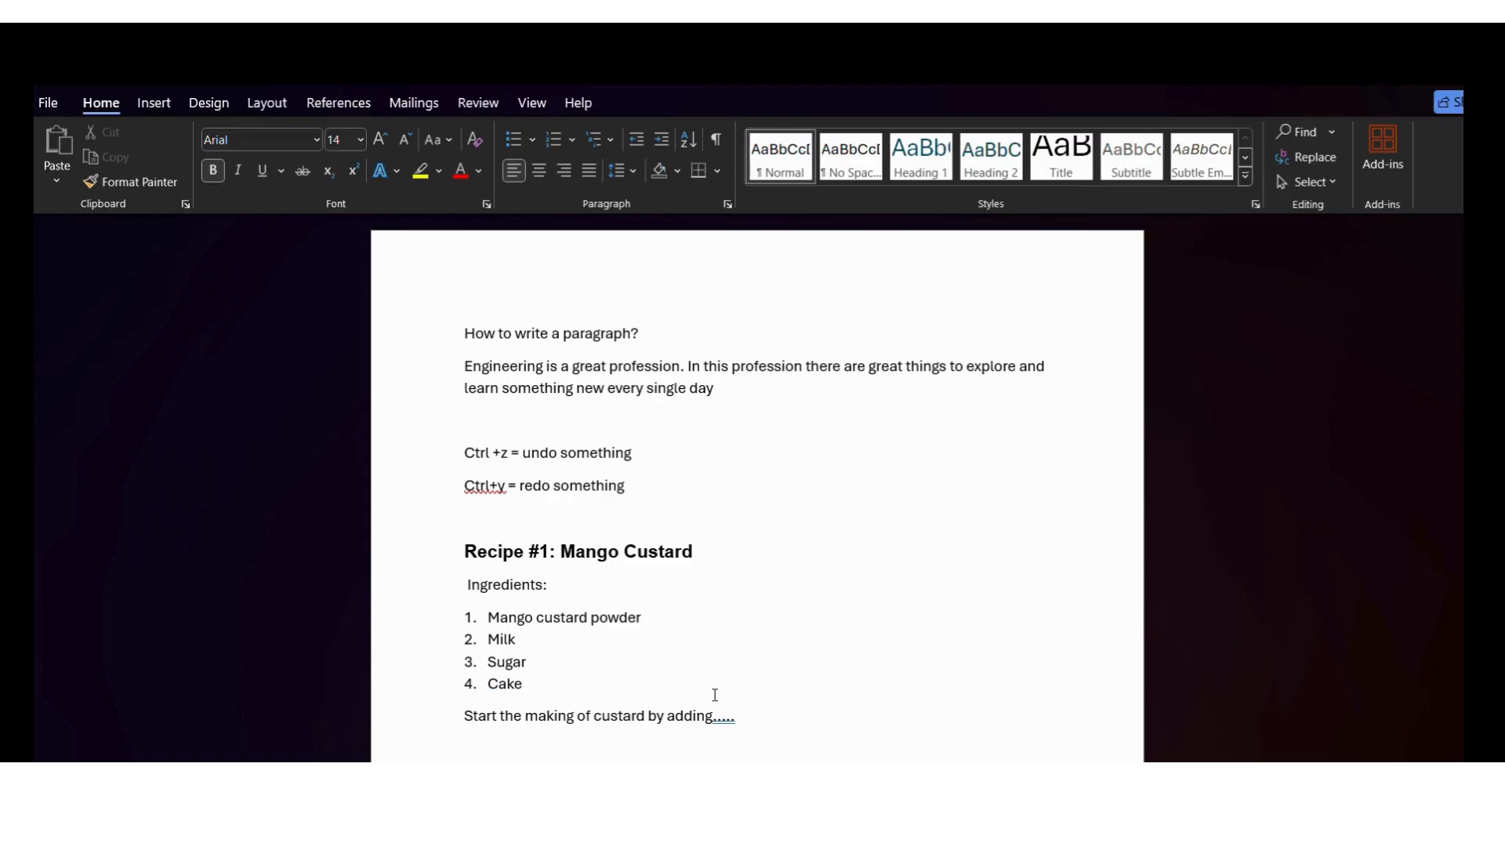
{"action": "left_click", "coordinate": [758, 718]}
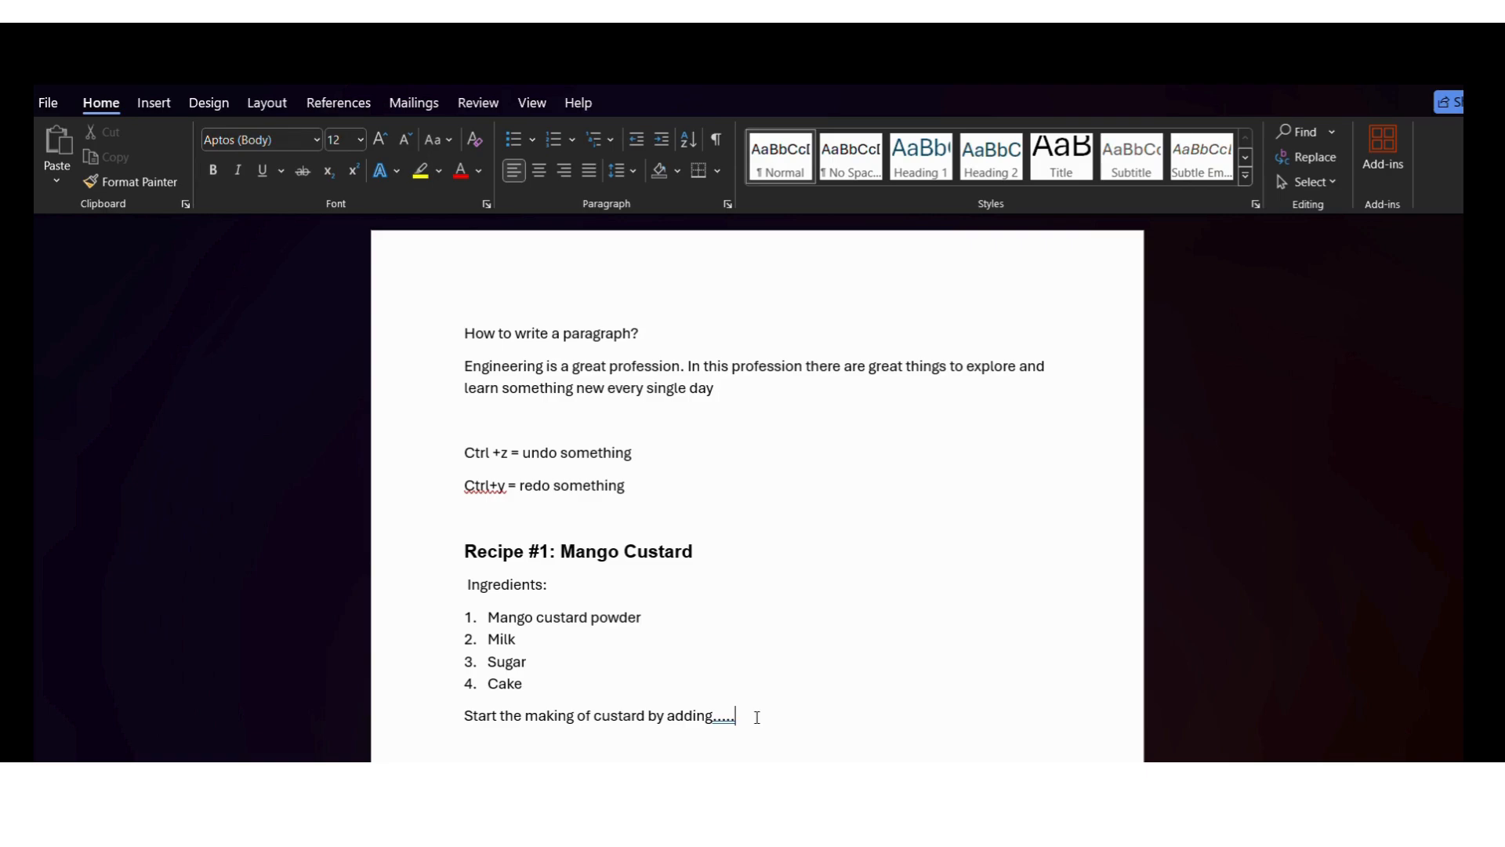